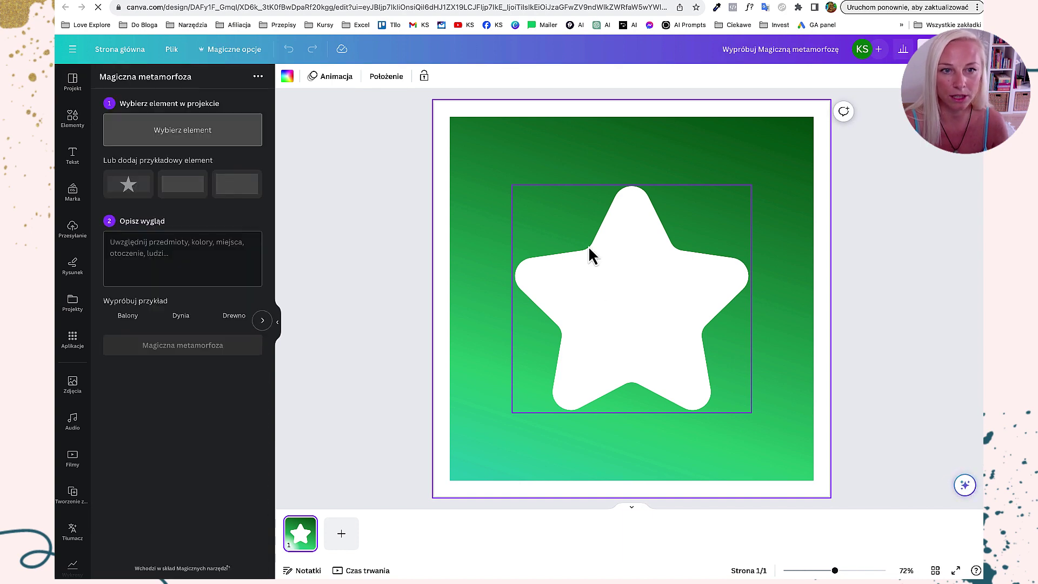
- Generate balloon versions of the white star with Magiczna metamorfoza, using the Balony example style
{"action": "left_click", "coordinate": [598, 277]}
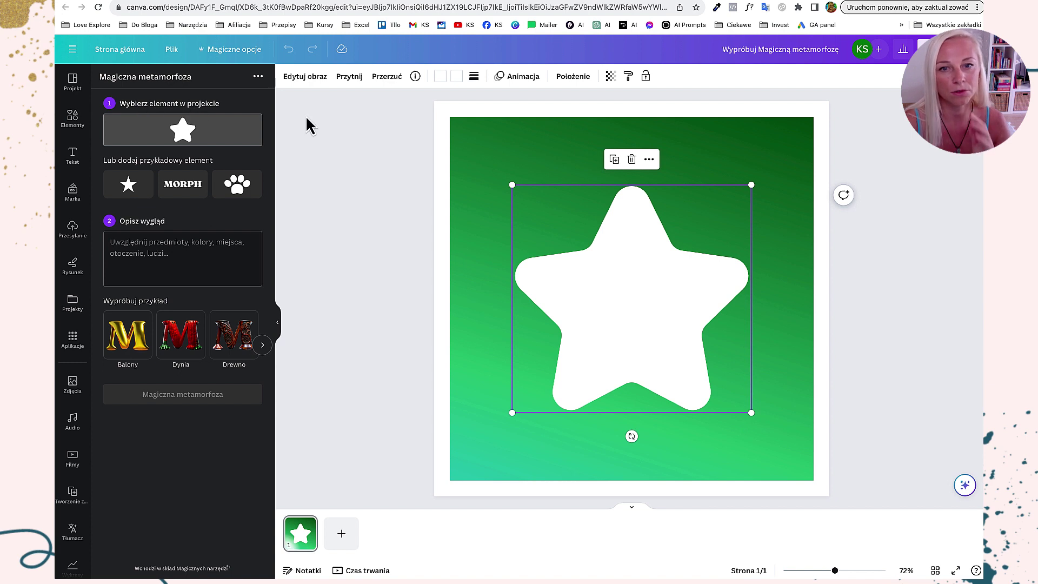
{"action": "left_click", "coordinate": [484, 116]}
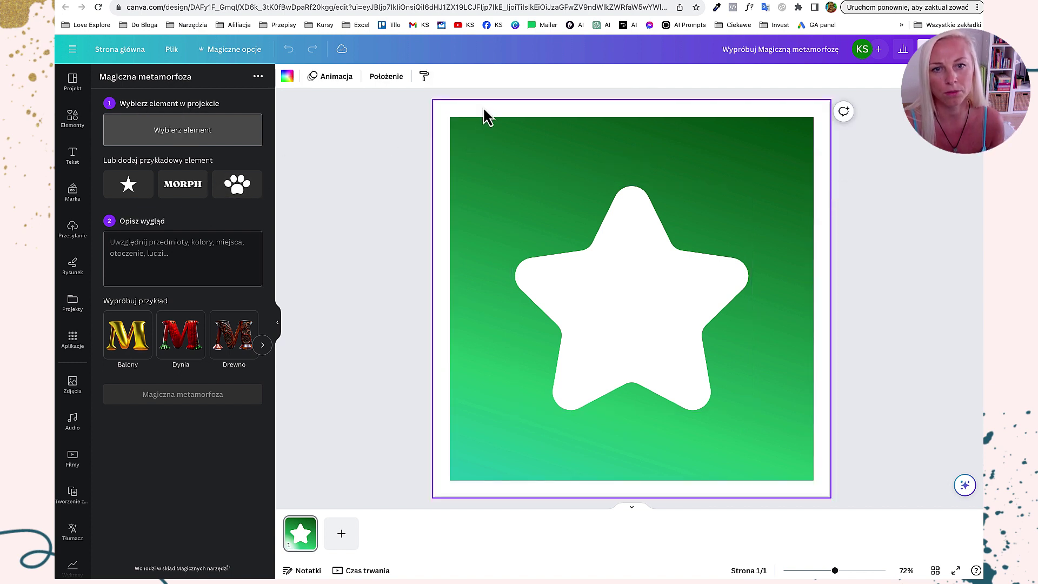
{"action": "left_click", "coordinate": [591, 277]}
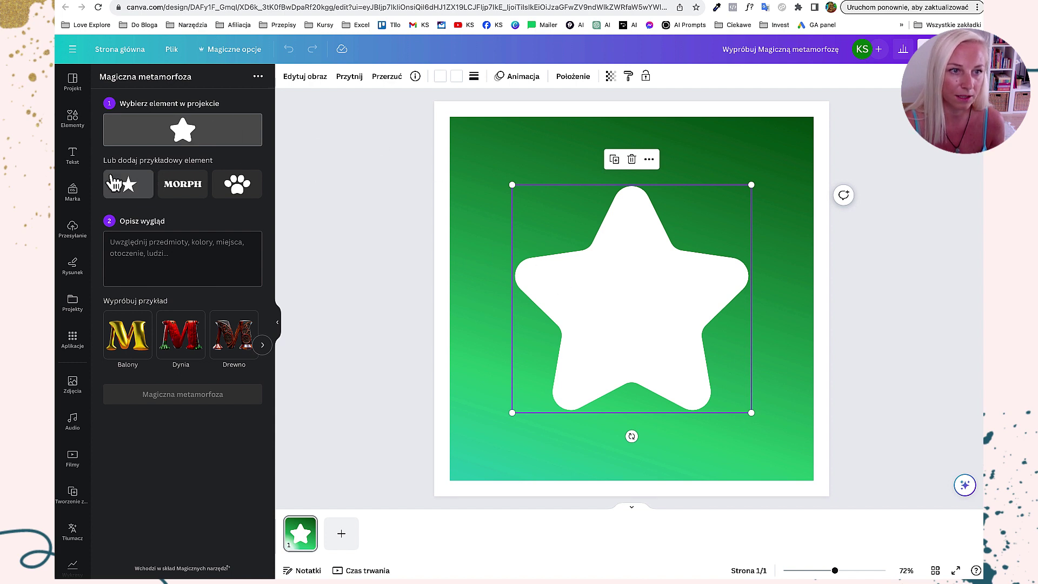
{"action": "left_click", "coordinate": [134, 246]}
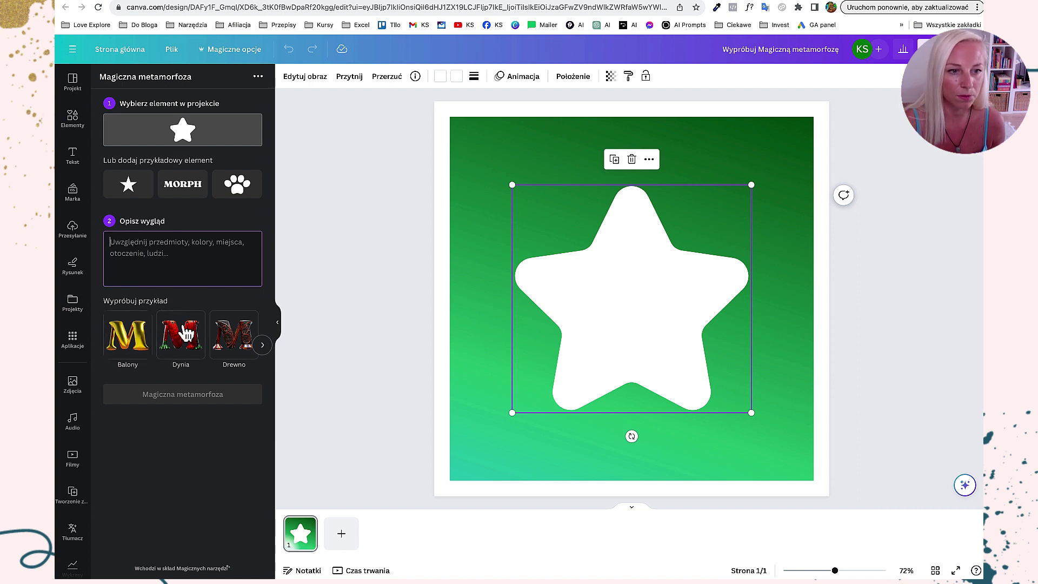
{"action": "left_click", "coordinate": [264, 345]}
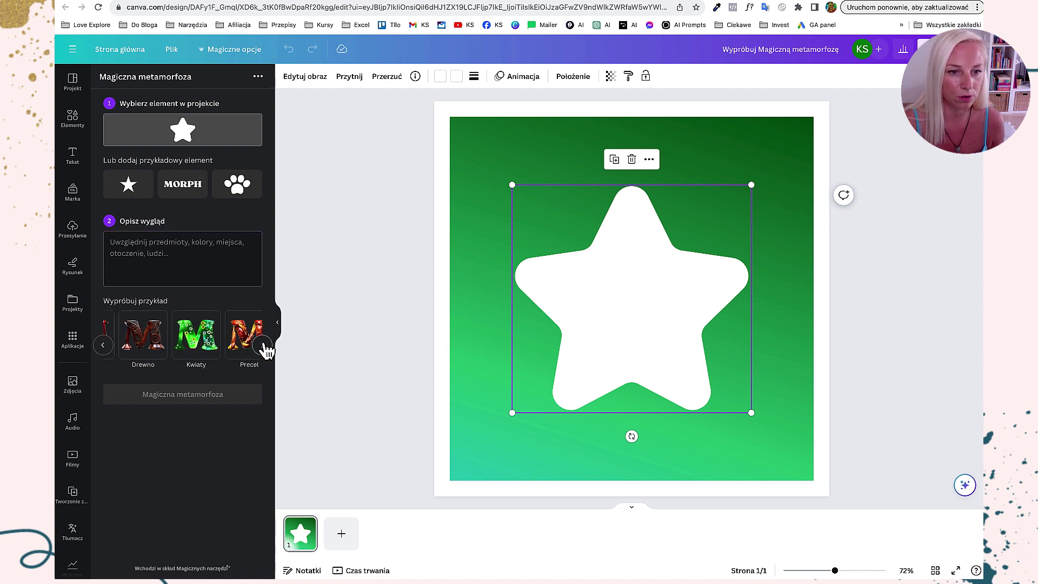
{"action": "left_click", "coordinate": [103, 346]}
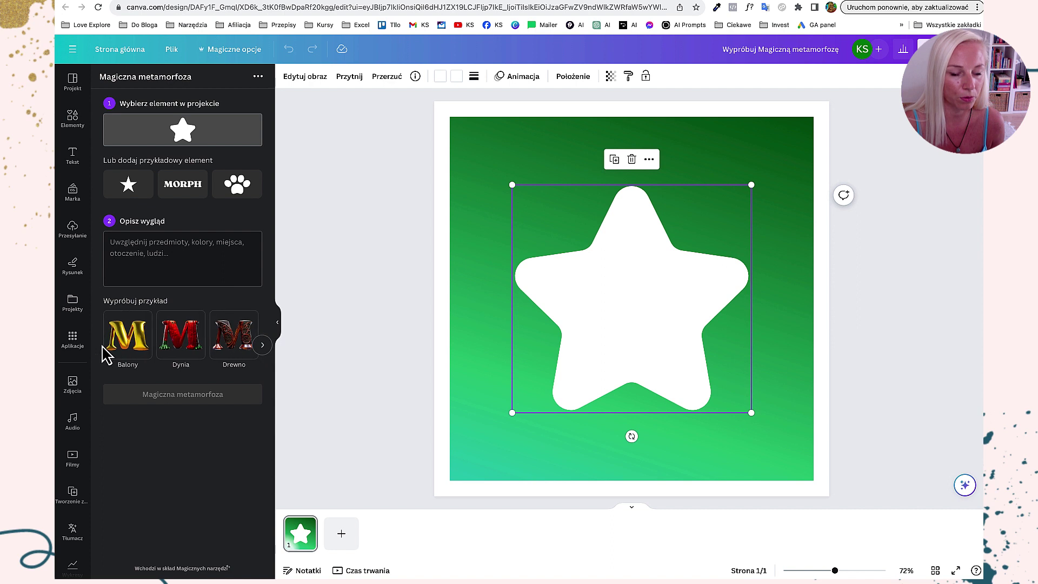
{"action": "left_click", "coordinate": [132, 346]}
{"action": "left_click", "coordinate": [182, 399]}
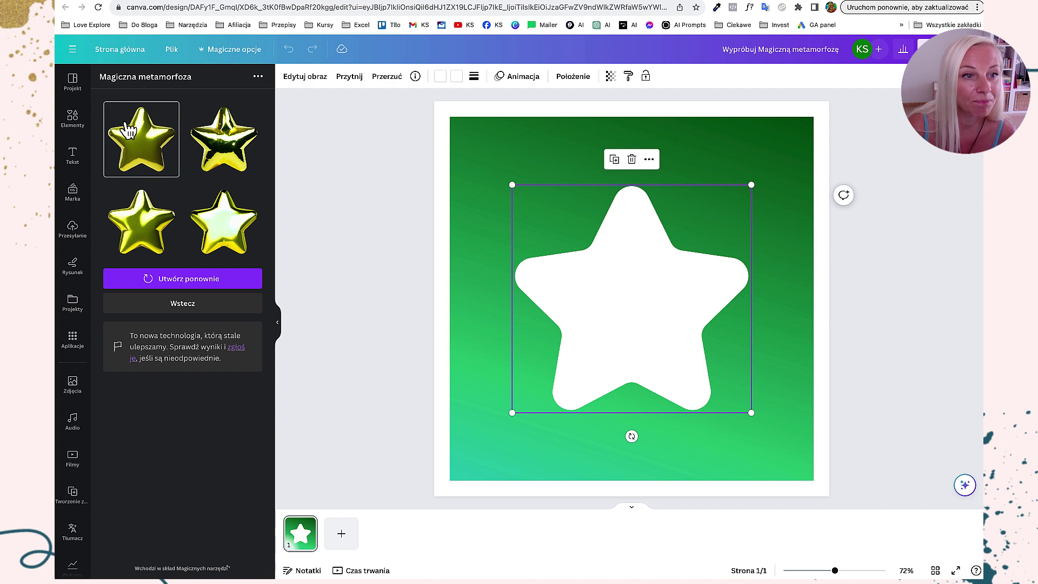
- Place three of the generated balloon stars in the upper-right, lower-left and upper-left corners of the page
{"action": "left_click", "coordinate": [135, 141]}
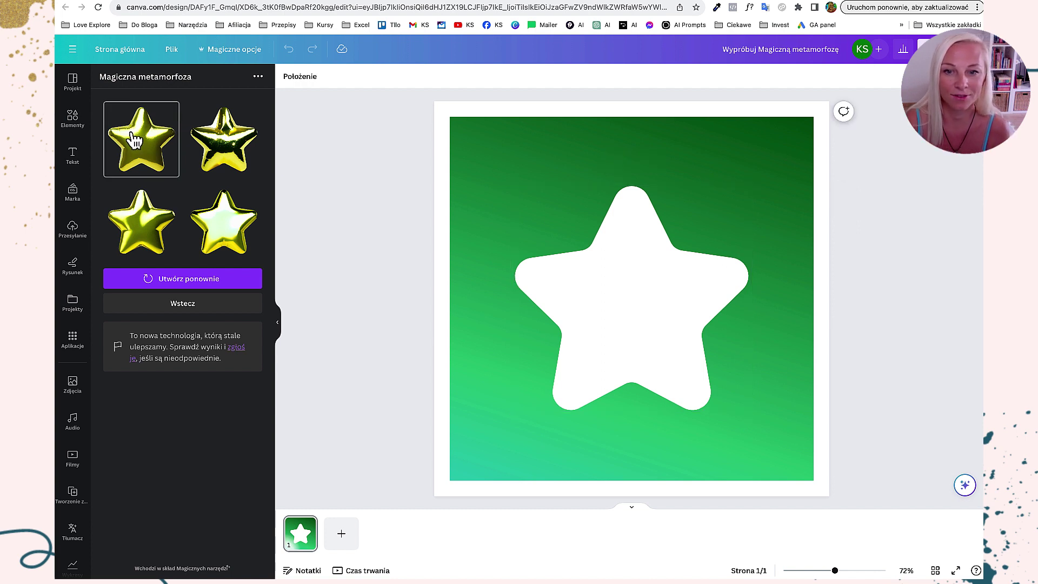
{"action": "left_click_drag", "start_coordinate": [641, 280], "coordinate": [740, 186]}
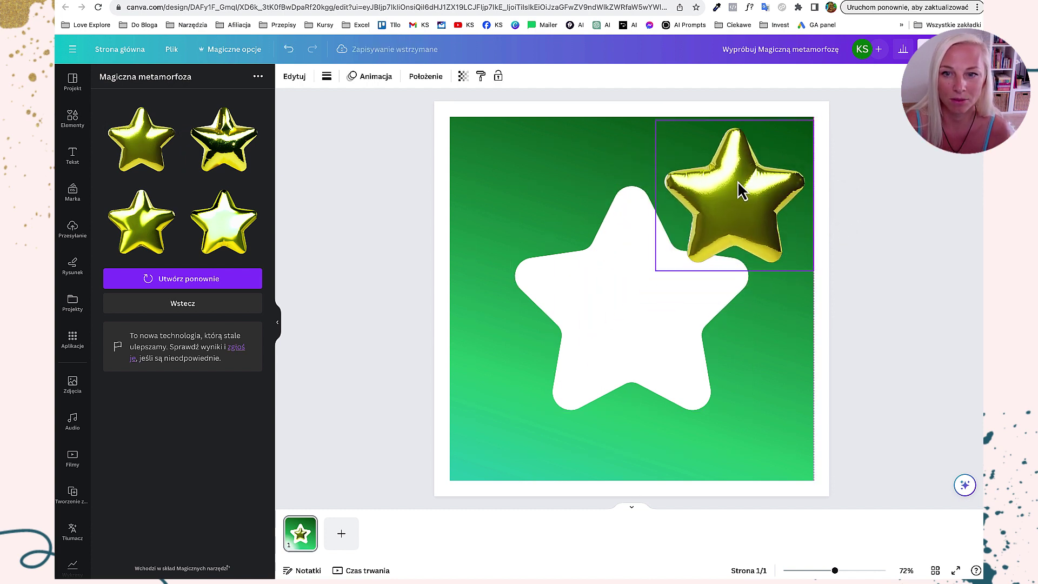
{"action": "left_click", "coordinate": [147, 233]}
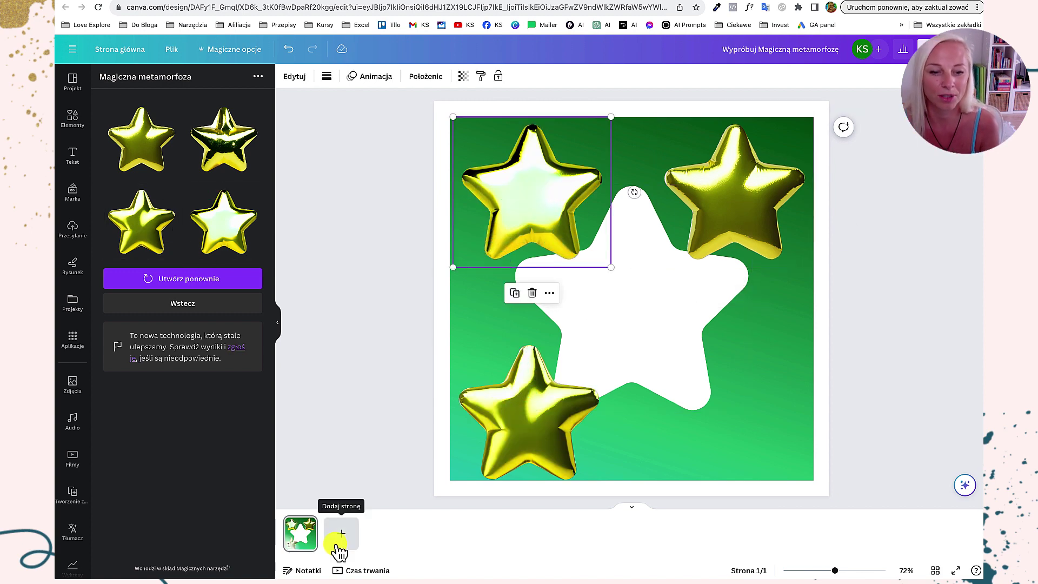
- Add a blank second page and search the elements library for "zegarek"
{"action": "left_click", "coordinate": [337, 547]}
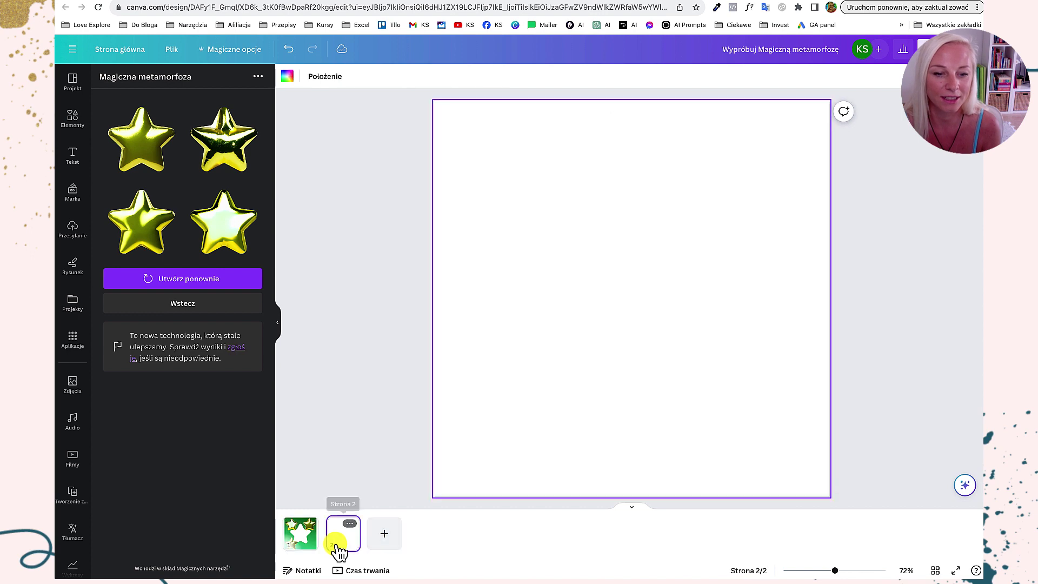
{"action": "left_click", "coordinate": [76, 123]}
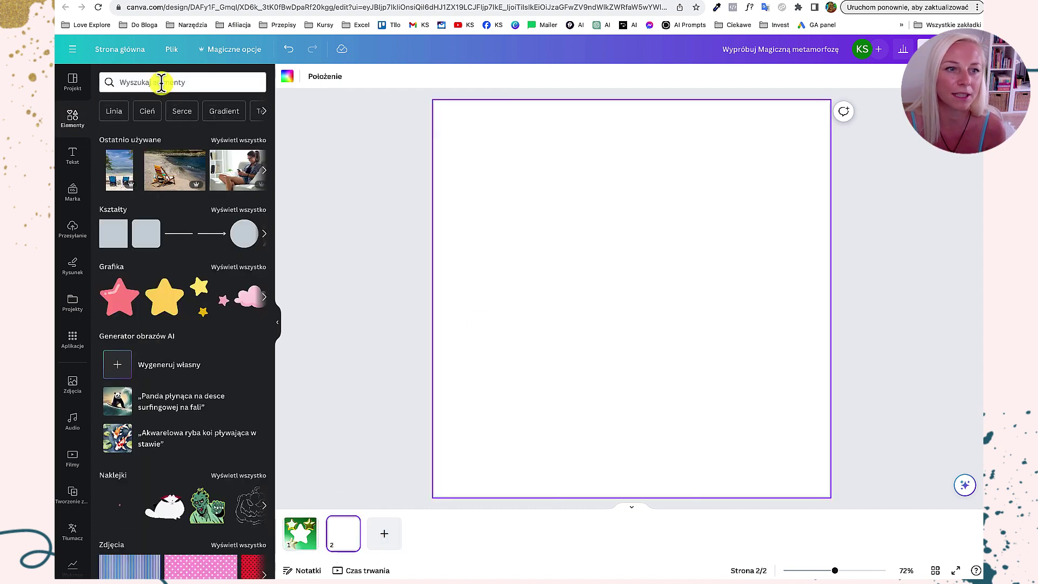
{"action": "left_click", "coordinate": [161, 82]}
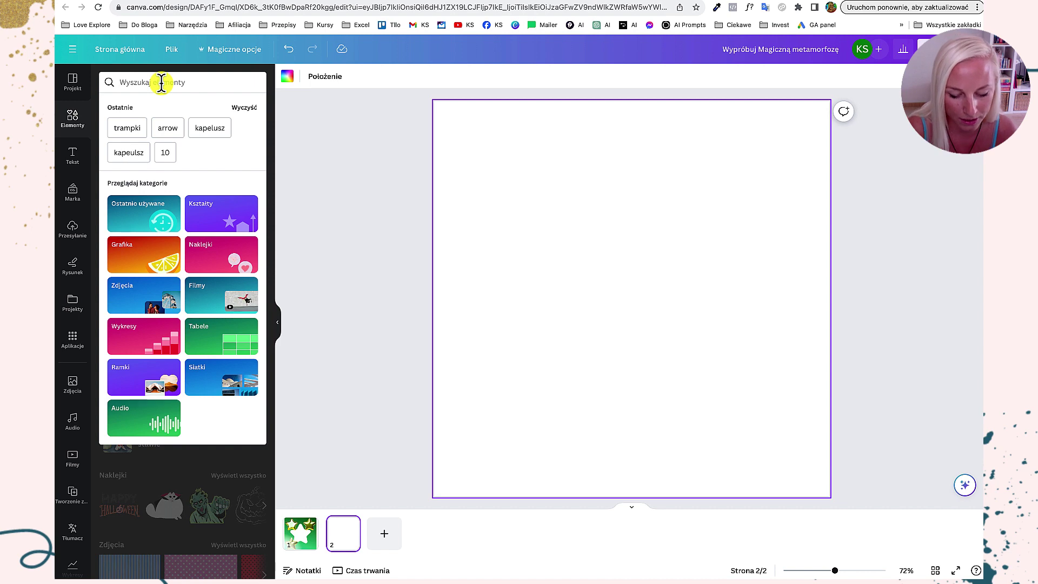
{"action": "type", "text": "zegar"}
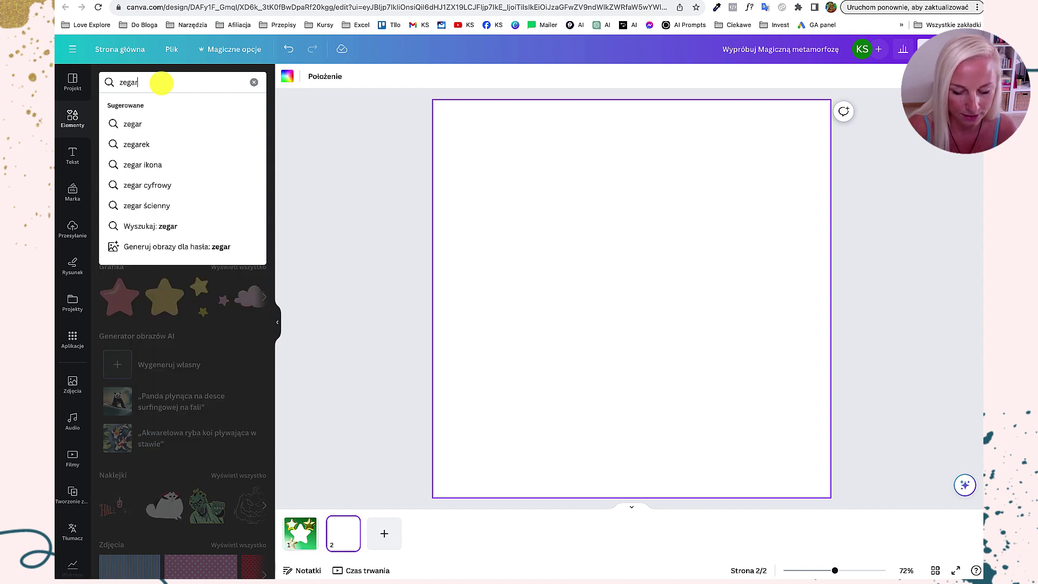
{"action": "type", "text": "ek"}
{"action": "key", "text": "Return"}
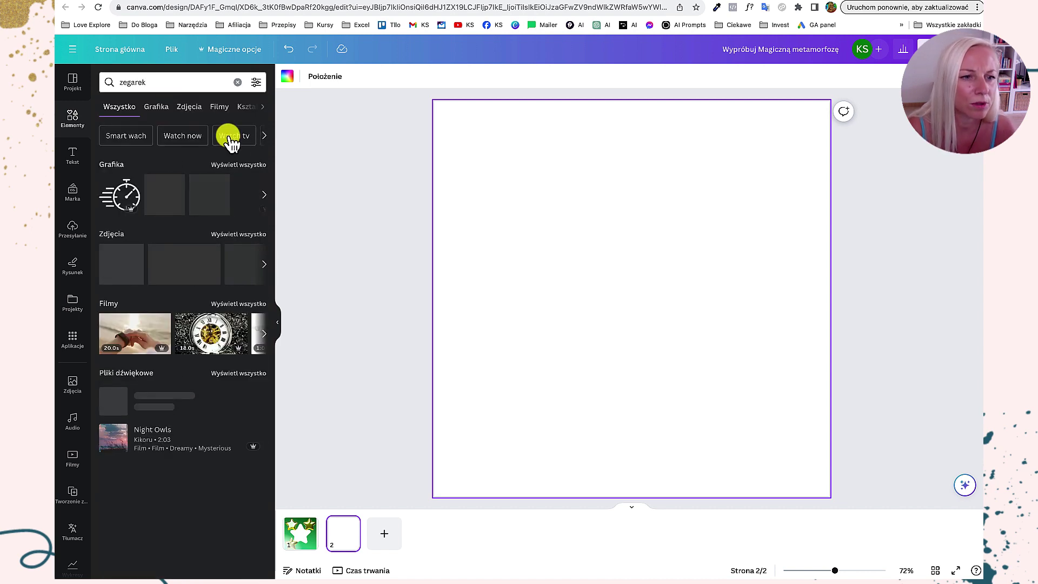
- Insert the wristwatch graphic with the brown strap and move it to the upper-left part of the page
{"action": "left_click", "coordinate": [240, 162]}
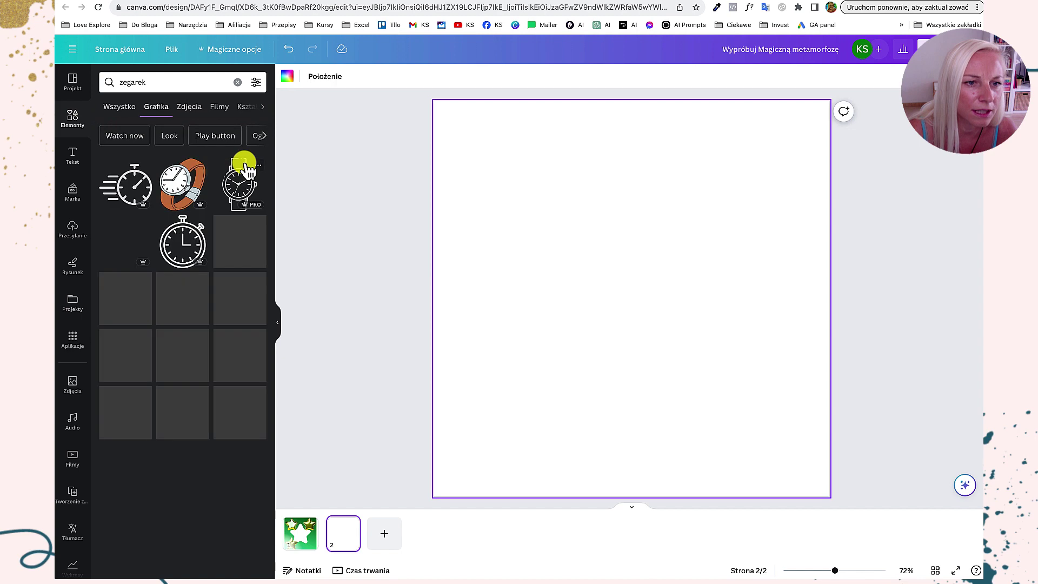
{"action": "left_click", "coordinate": [175, 181]}
{"action": "left_click_drag", "start_coordinate": [607, 297], "coordinate": [560, 230]}
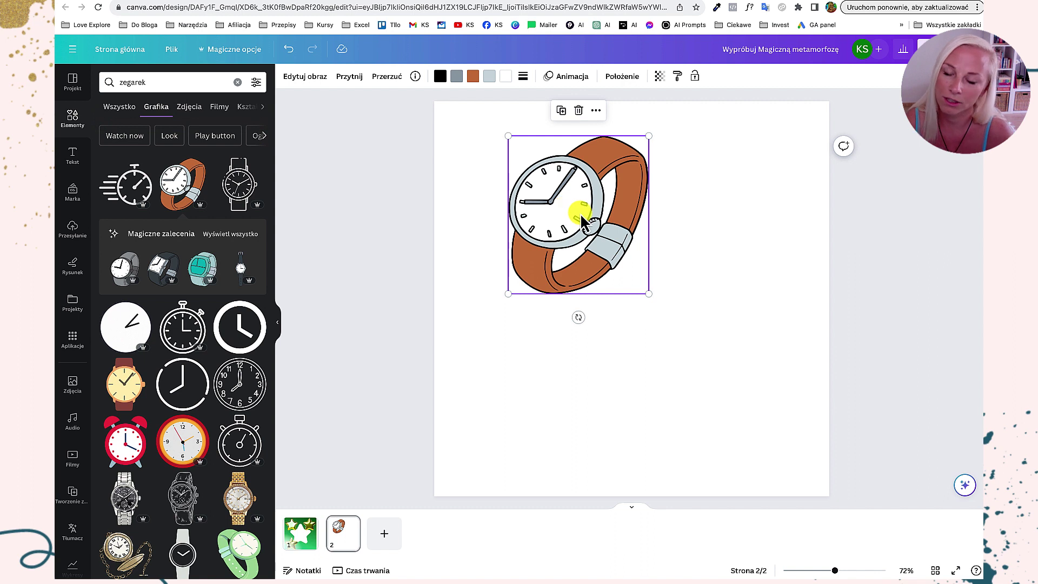
{"action": "left_click", "coordinate": [306, 78]}
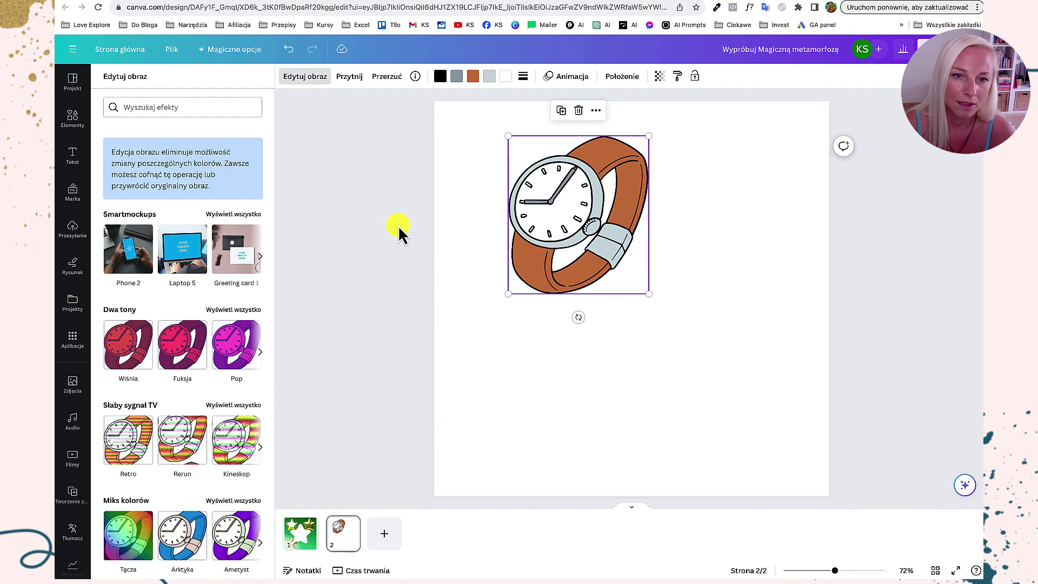
{"action": "left_click", "coordinate": [479, 197]}
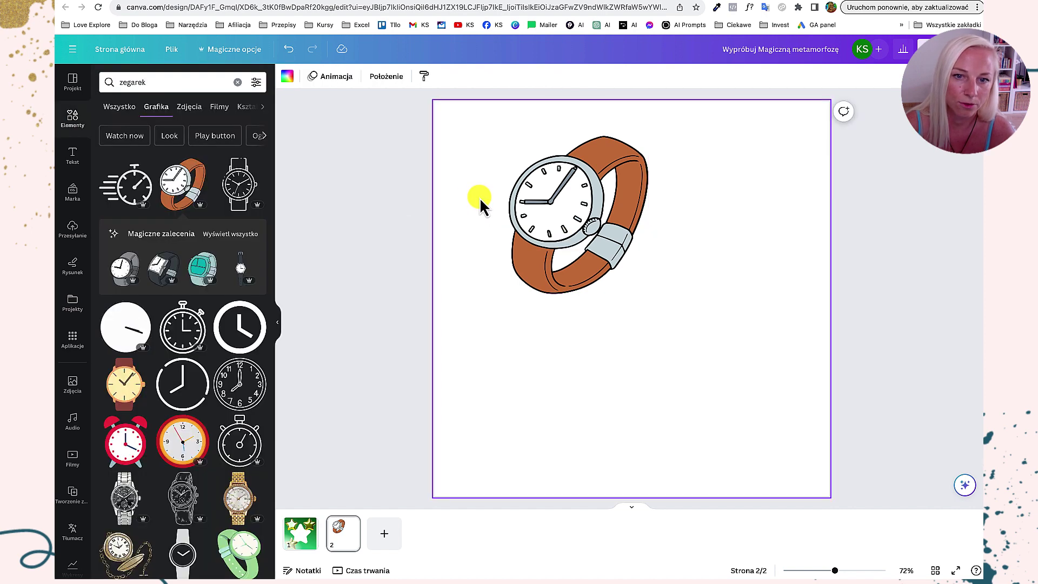
{"action": "left_click", "coordinate": [562, 186]}
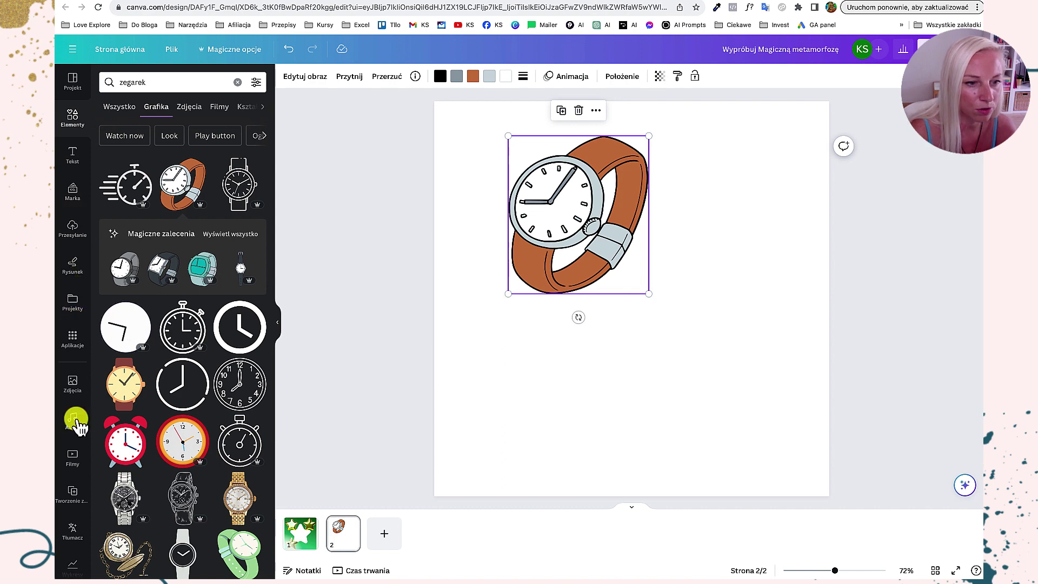
- Find the Magiczna metamorfoza app and open it for the selected brown watch
{"action": "left_click", "coordinate": [72, 338]}
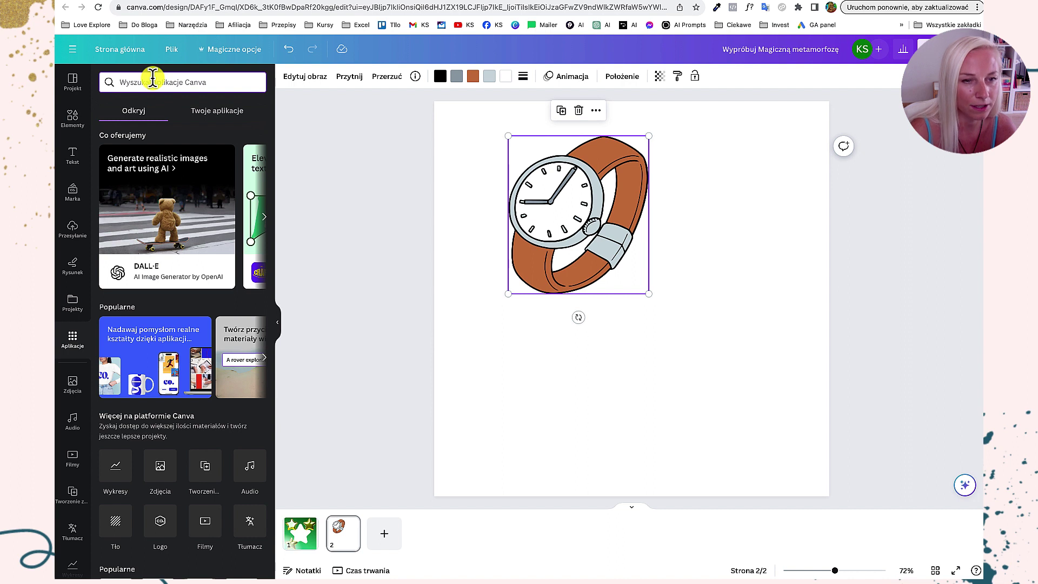
{"action": "left_click", "coordinate": [153, 80]}
{"action": "type", "text": "magi"}
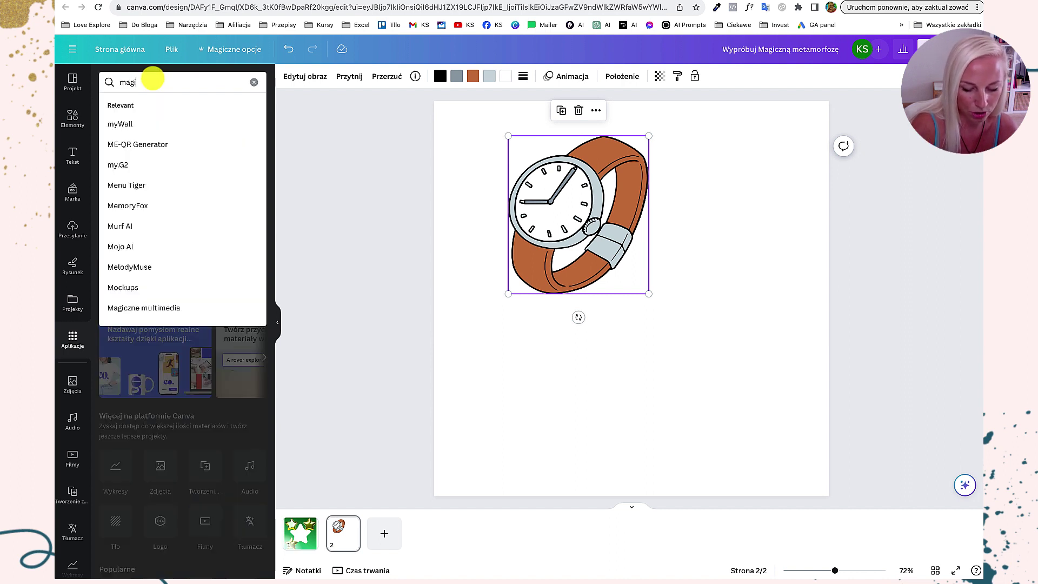
{"action": "type", "text": "czna metam"}
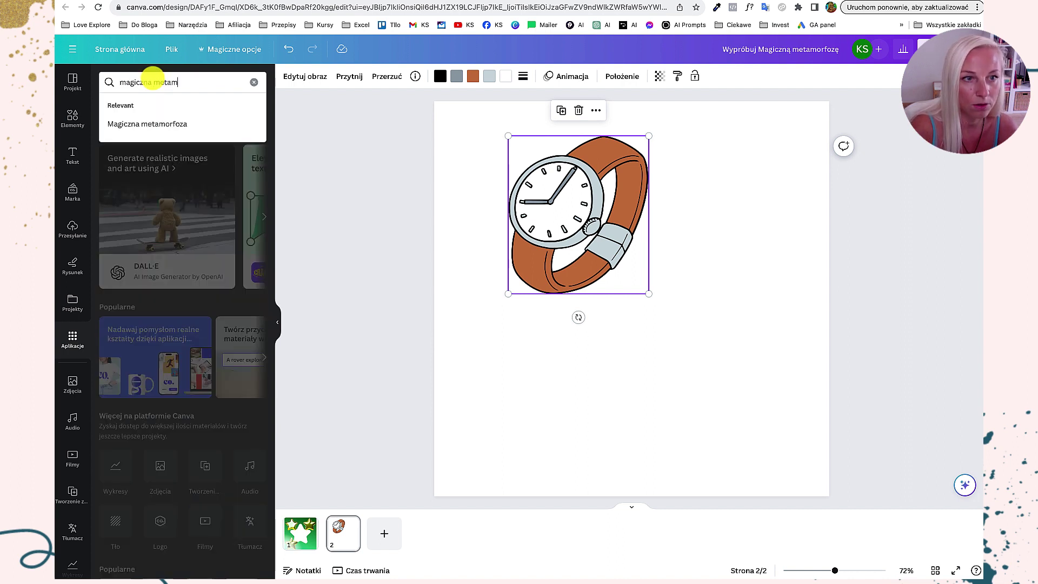
{"action": "left_click", "coordinate": [153, 129]}
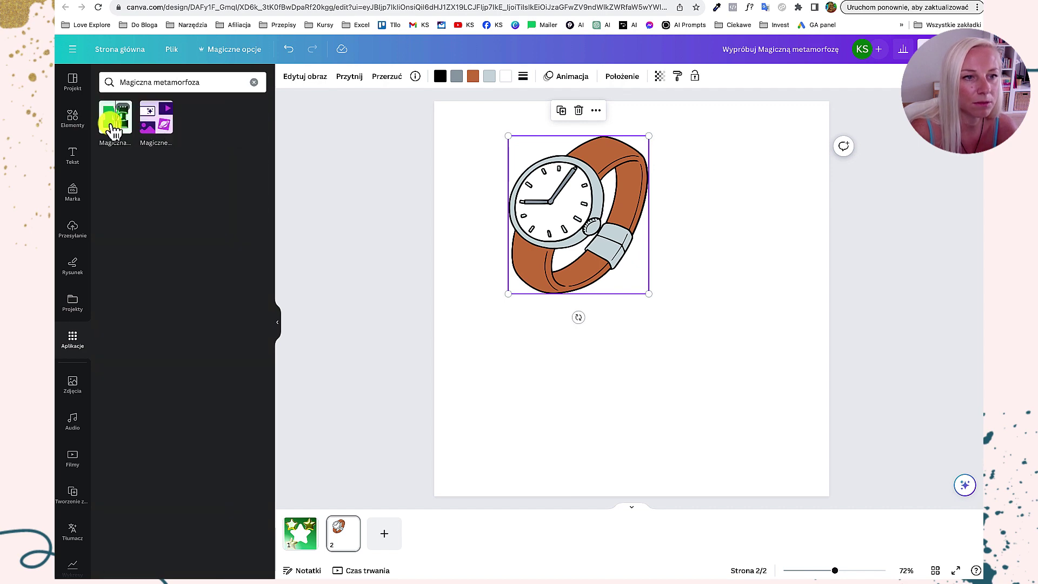
{"action": "left_click", "coordinate": [113, 132]}
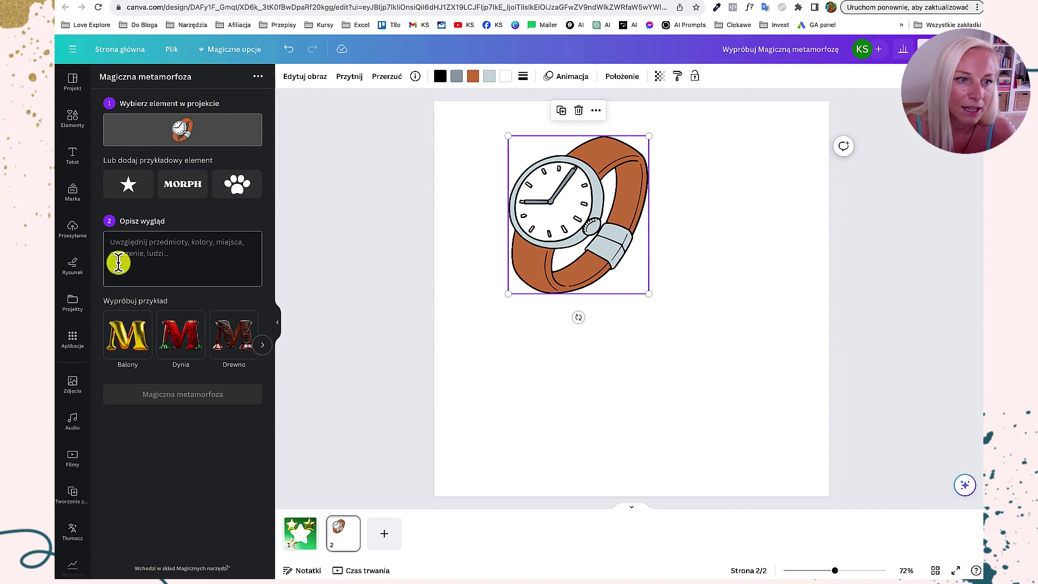
- Describe the watch's new look as "skórzany, różowy zegarek z diamentami w sklepowej witrynie" and generate the variants
{"action": "left_click", "coordinate": [178, 254]}
{"action": "type", "text": "skórzany, różowy zegarek z diamentami w sklepowej witrynie"}
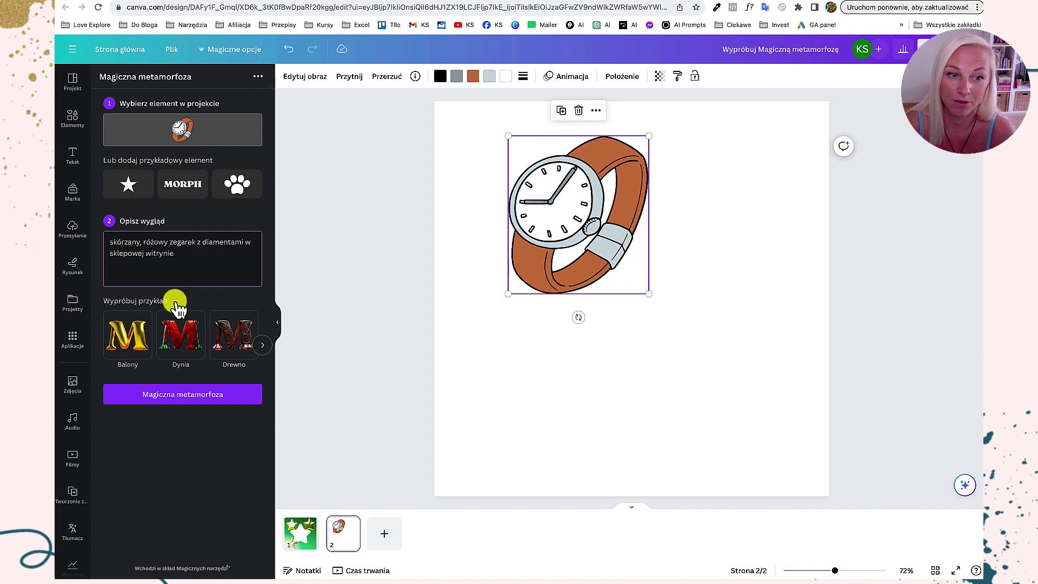
{"action": "left_click", "coordinate": [167, 411]}
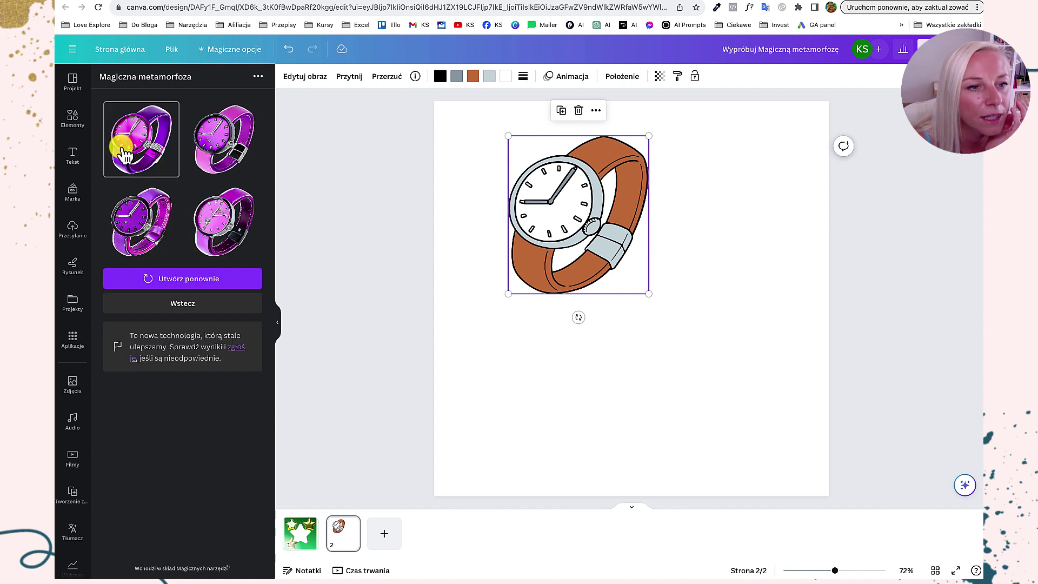
- Insert the first generated watch, with the purple strap and pink dial, and move it to the right of the brown watch
{"action": "left_click", "coordinate": [124, 153]}
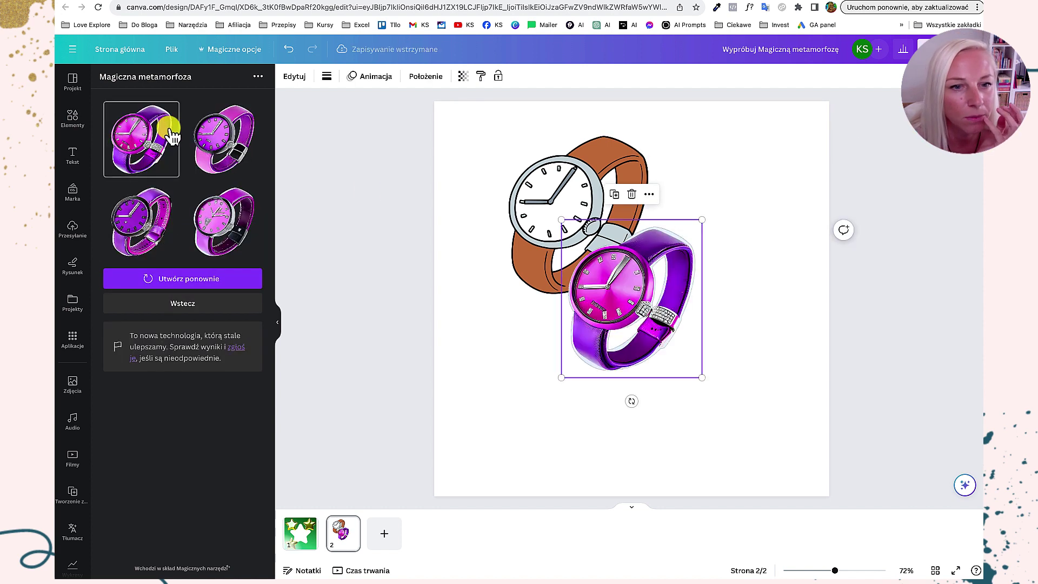
{"action": "left_click", "coordinate": [611, 307]}
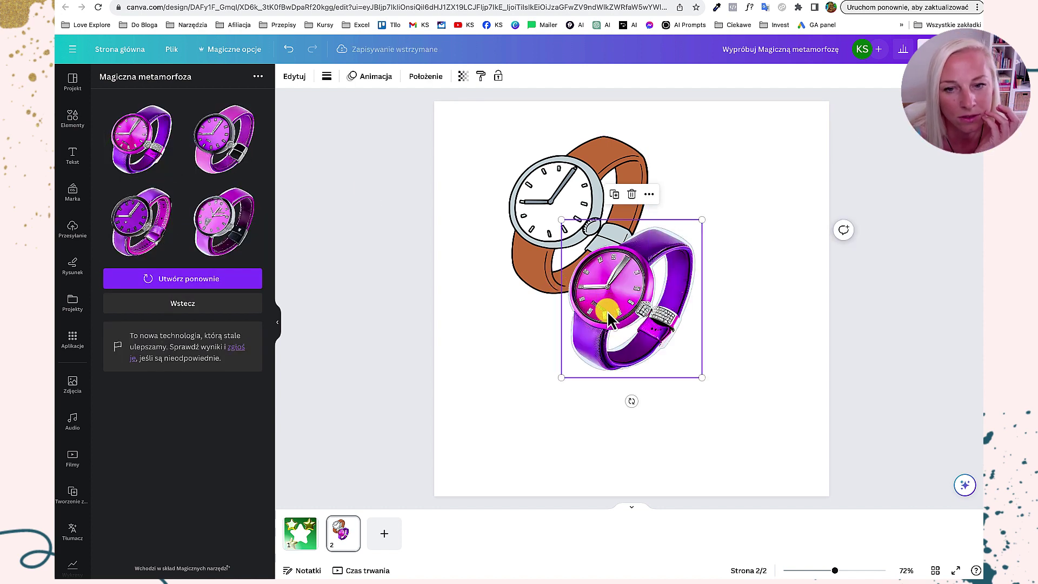
{"action": "left_click_drag", "start_coordinate": [611, 299], "coordinate": [706, 277]}
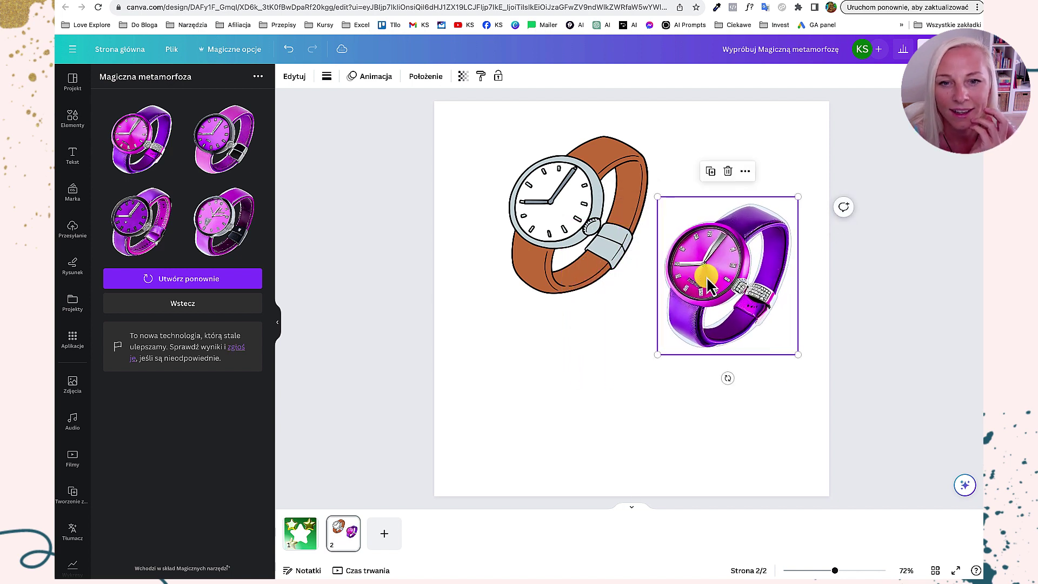
- Shrink the brown watch into the page's upper-left area, and move and enlarge the purple watch beside it
{"action": "left_click", "coordinate": [556, 258]}
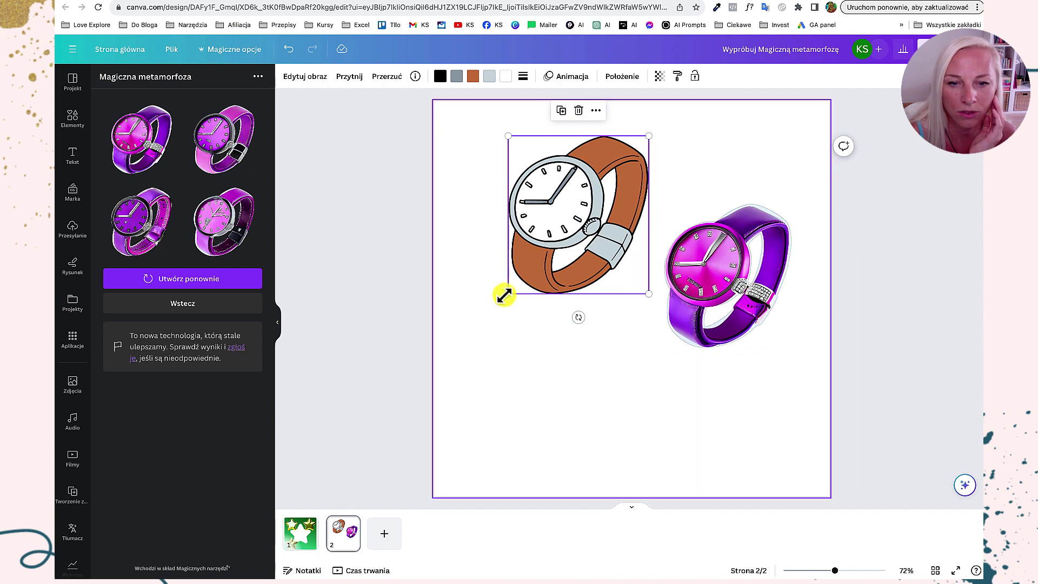
{"action": "left_click_drag", "start_coordinate": [507, 292], "coordinate": [507, 219]}
{"action": "left_click_drag", "start_coordinate": [706, 301], "coordinate": [669, 145]}
{"action": "left_click_drag", "start_coordinate": [729, 123], "coordinate": [743, 121]}
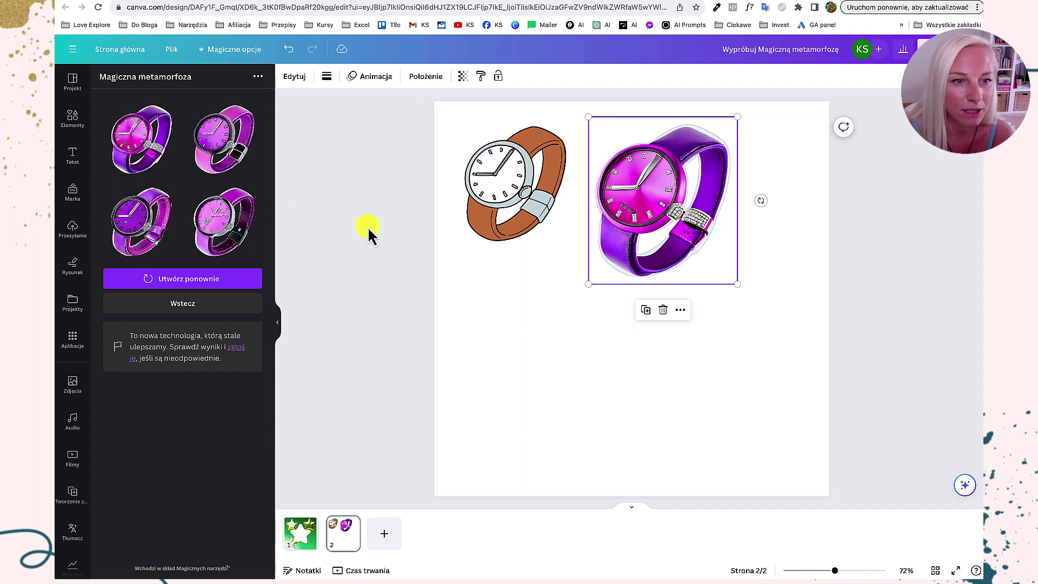
- Insert the fourth generated watch, with the black buckle, and place it in the lower-left part of the page
{"action": "left_click_drag", "start_coordinate": [244, 220], "coordinate": [568, 228]}
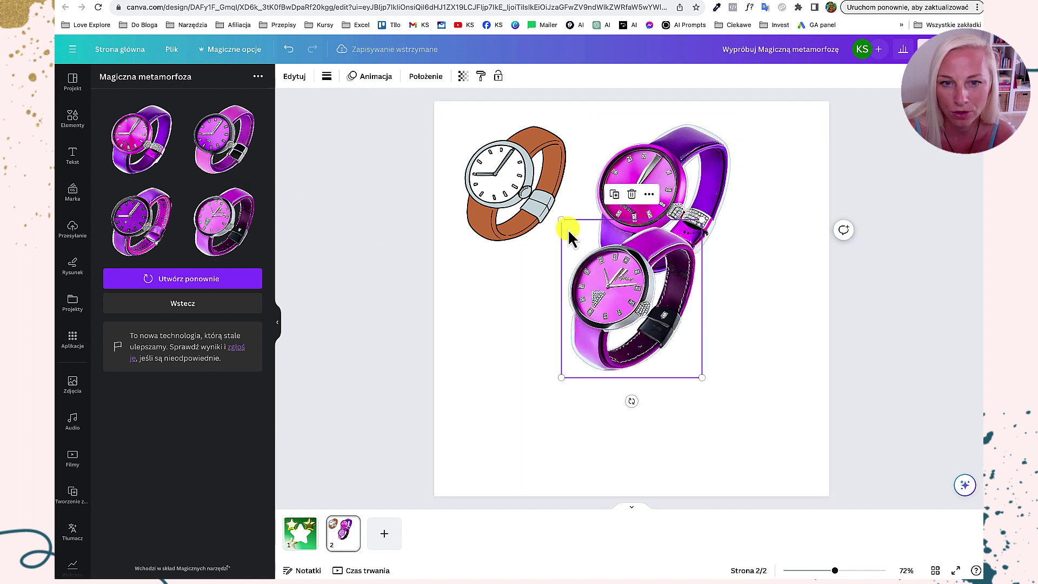
{"action": "left_click_drag", "start_coordinate": [621, 301], "coordinate": [533, 359]}
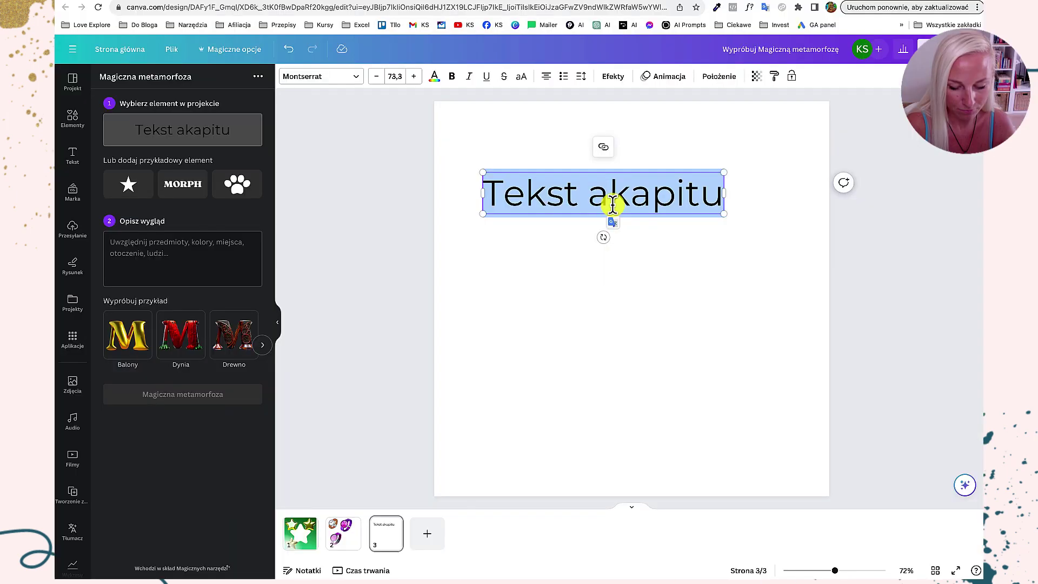
- Replace the placeholder paragraph with "Dzień", "Dobry!", "Miej wspaniały" and "Dzień" on separate lines
{"action": "type", "text": "Dzień"}
{"action": "key", "text": "Return"}
{"action": "type", "text": "Dobry!"}
{"action": "key", "text": "Return"}
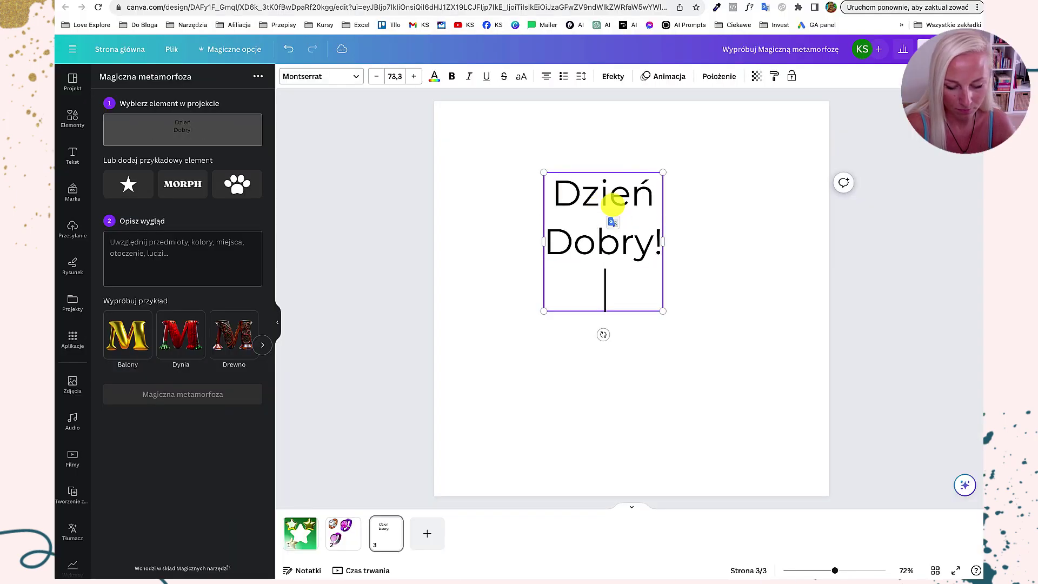
{"action": "type", "text": "Miej wspanialy"}
{"action": "key", "text": "Return"}
{"action": "type", "text": "Dzień"}
{"action": "left_click", "coordinate": [712, 290]}
{"action": "type", "text": "ł"}
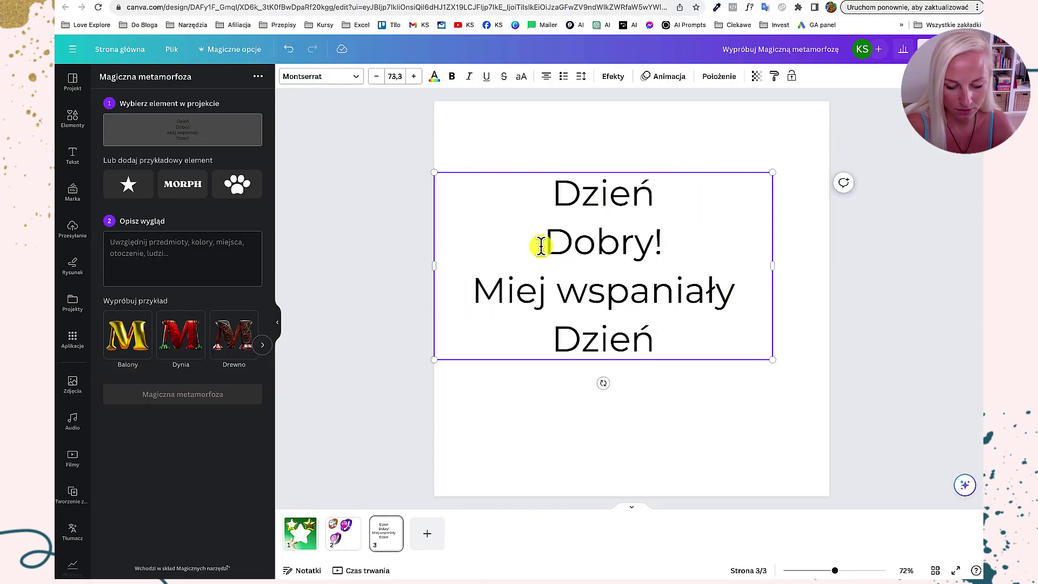
- Reflow the greeting into "Dzień Dobry!", "Miej Dziś" and "wspaniały Dzień" on three lines, and shift the text toward the page's centre
{"action": "left_click", "coordinate": [540, 243]}
{"action": "key", "text": "BackSpace"}
{"action": "left_click", "coordinate": [563, 244]}
{"action": "type", "text": "Dziś"}
{"action": "left_click", "coordinate": [690, 343]}
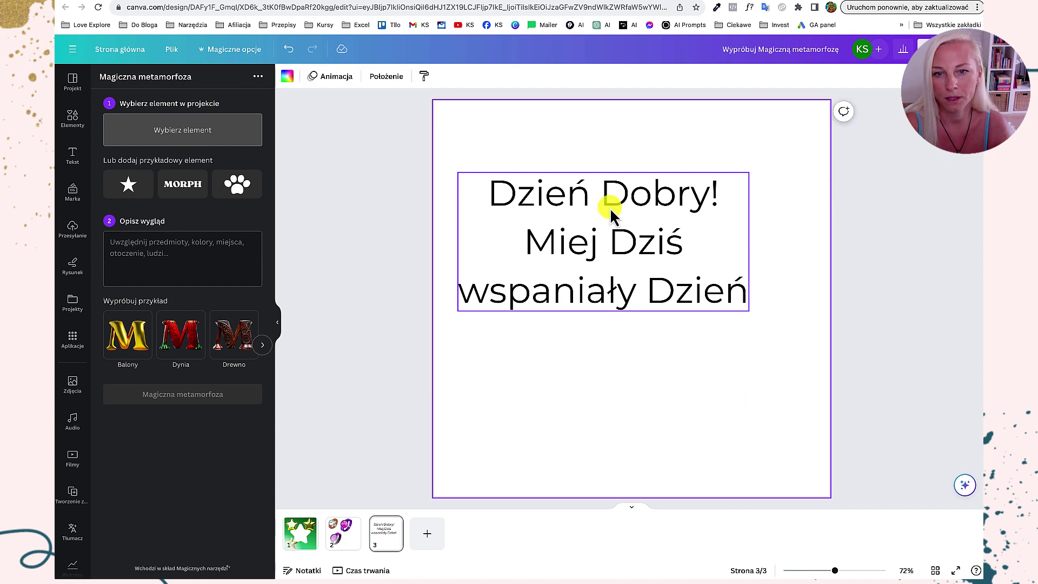
{"action": "left_click_drag", "start_coordinate": [614, 209], "coordinate": [633, 236]}
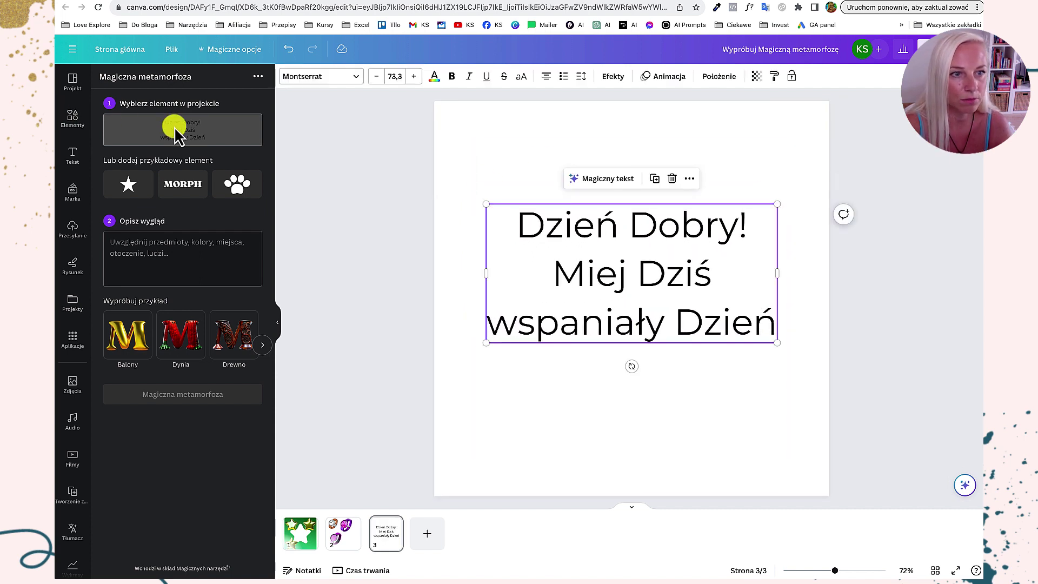
- Apply the Drewno example as a starting point, replace its description for the greeting text, and generate the variants
{"action": "left_click", "coordinate": [214, 338]}
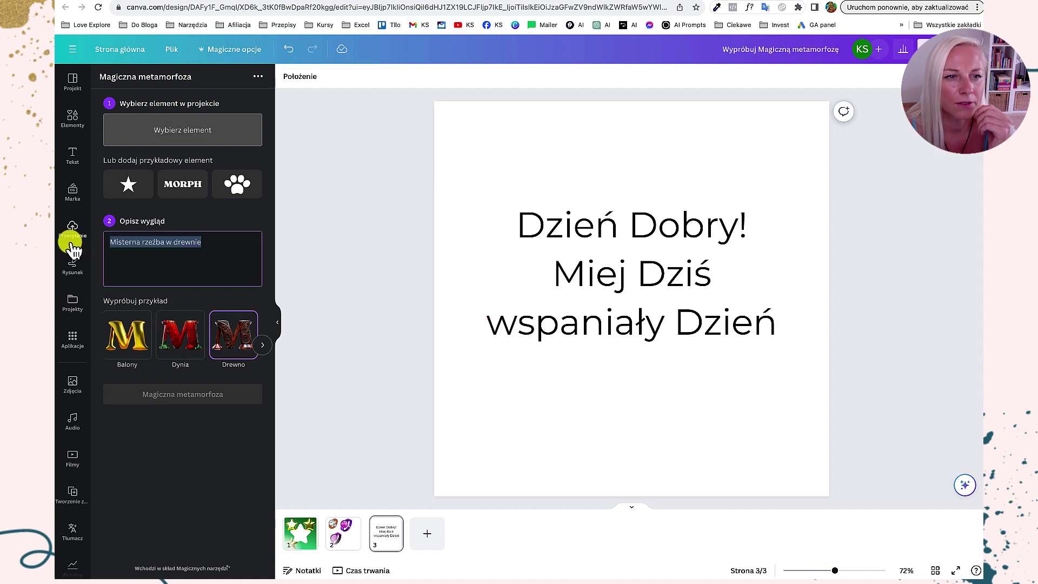
{"action": "left_click", "coordinate": [174, 141]}
{"action": "left_click", "coordinate": [623, 248]}
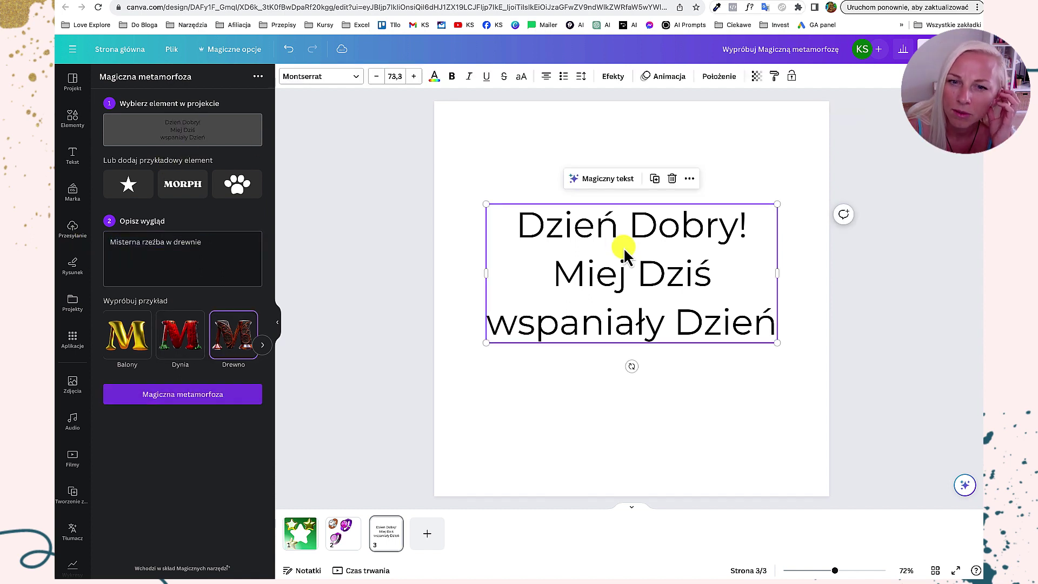
{"action": "left_click_drag", "start_coordinate": [241, 243], "coordinate": [93, 250]}
{"action": "left_click", "coordinate": [184, 396]}
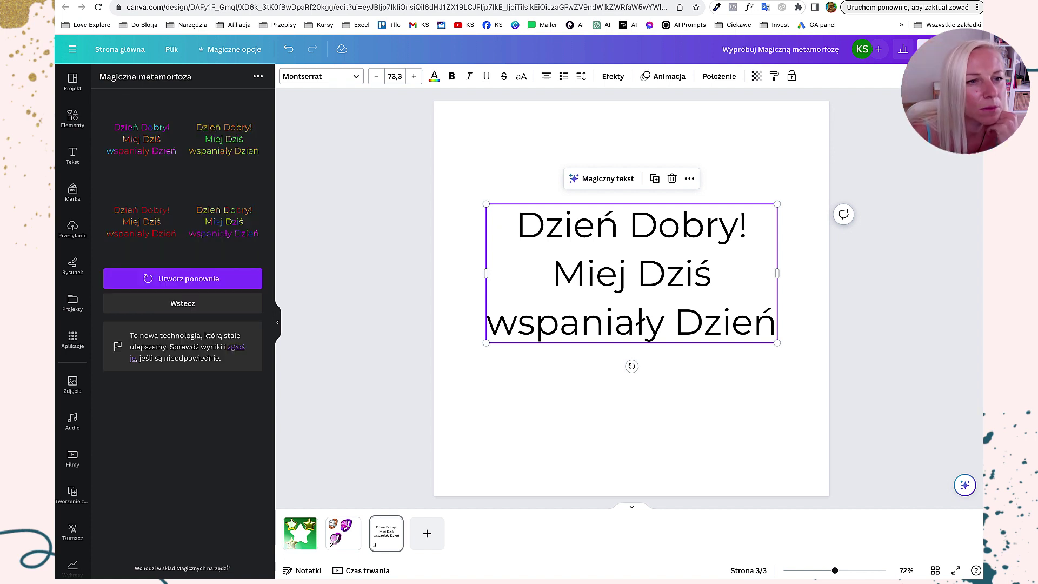
- Insert the first generated text variant, in pink, blue and orange, and enlarge it to about 888 × 454 in the page's lower half
{"action": "left_click", "coordinate": [138, 152]}
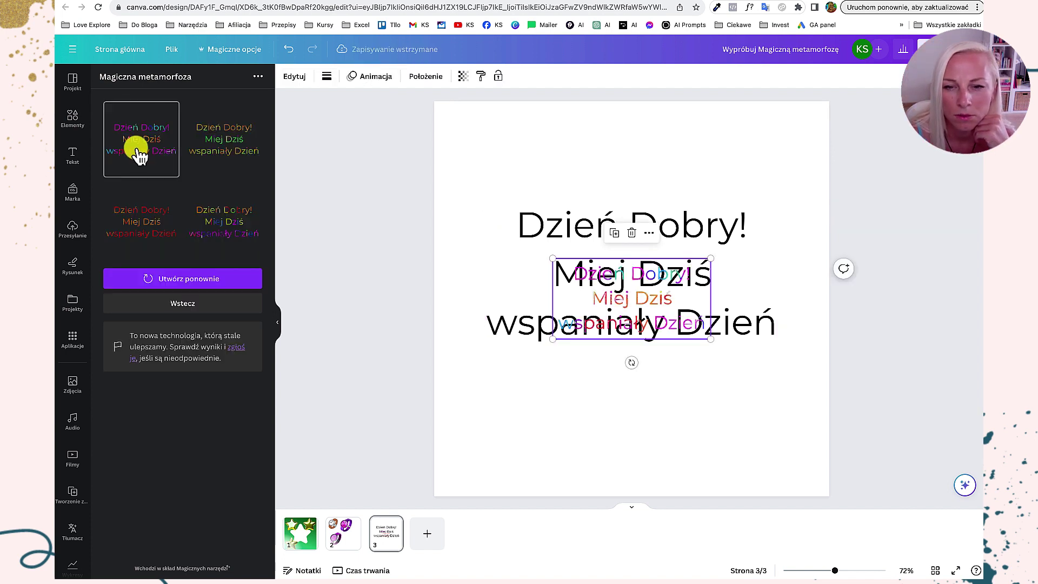
{"action": "left_click_drag", "start_coordinate": [551, 338], "coordinate": [397, 448]}
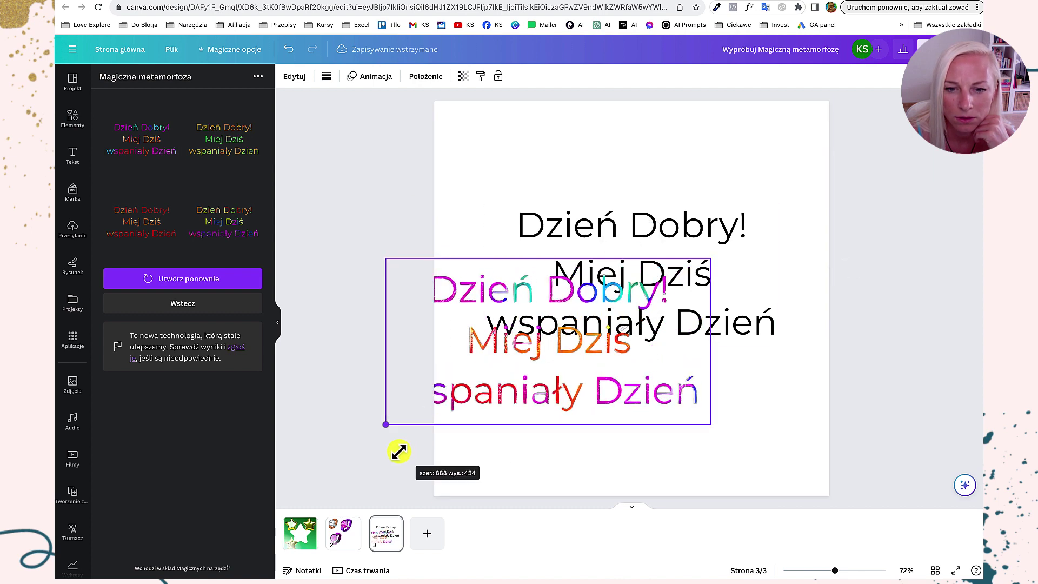
{"action": "left_click_drag", "start_coordinate": [573, 368], "coordinate": [651, 400]}
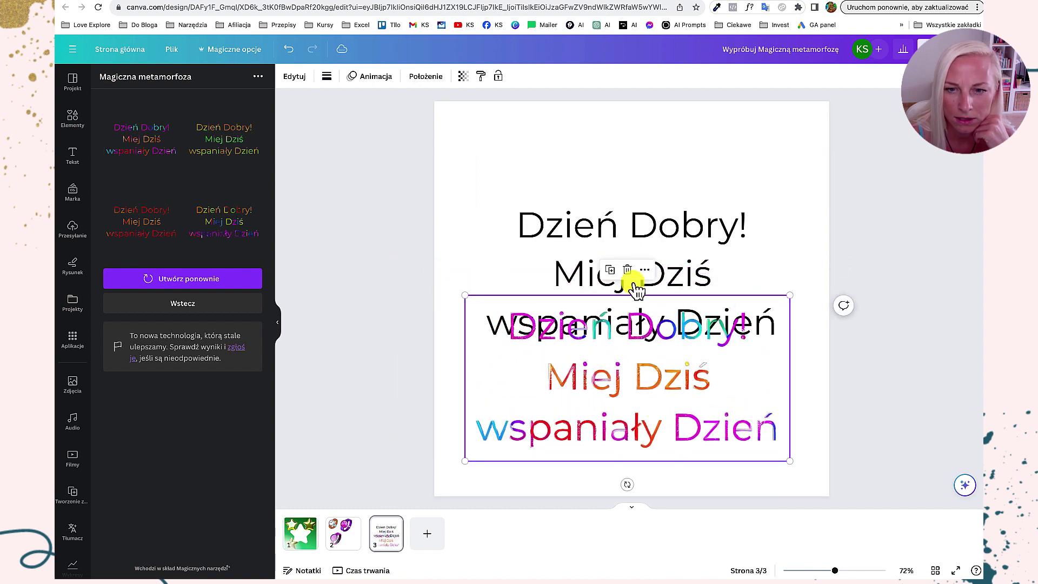
- Delete the original black text and move the enlarged colourful variant to the upper part of the page
{"action": "left_click", "coordinate": [630, 233]}
{"action": "key", "text": "Delete"}
{"action": "left_click_drag", "start_coordinate": [618, 331], "coordinate": [601, 229]}
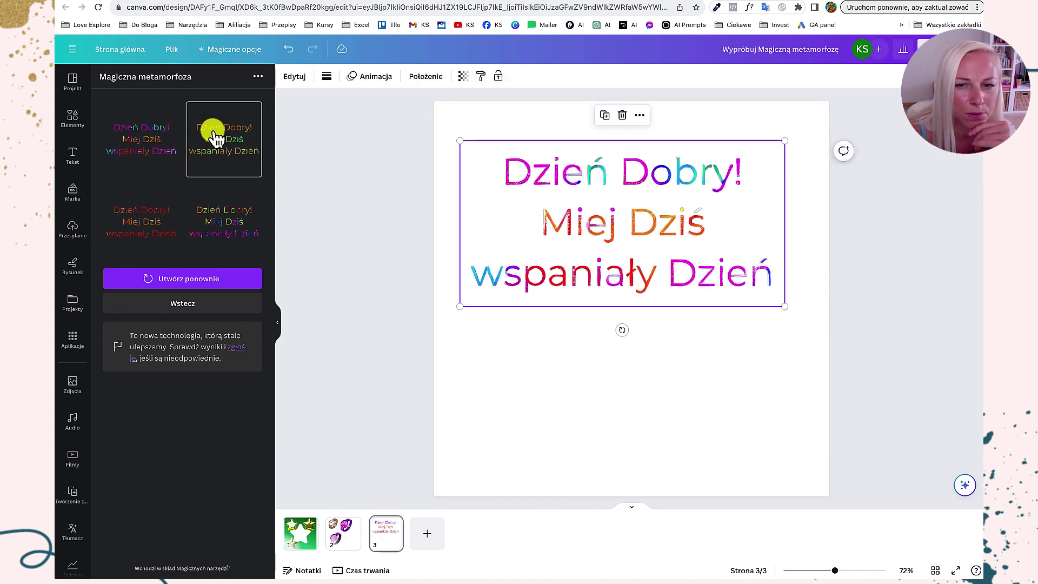
- Insert the second and fourth generated text variants side by side below the large colourful greeting
{"action": "left_click_drag", "start_coordinate": [213, 135], "coordinate": [518, 356]}
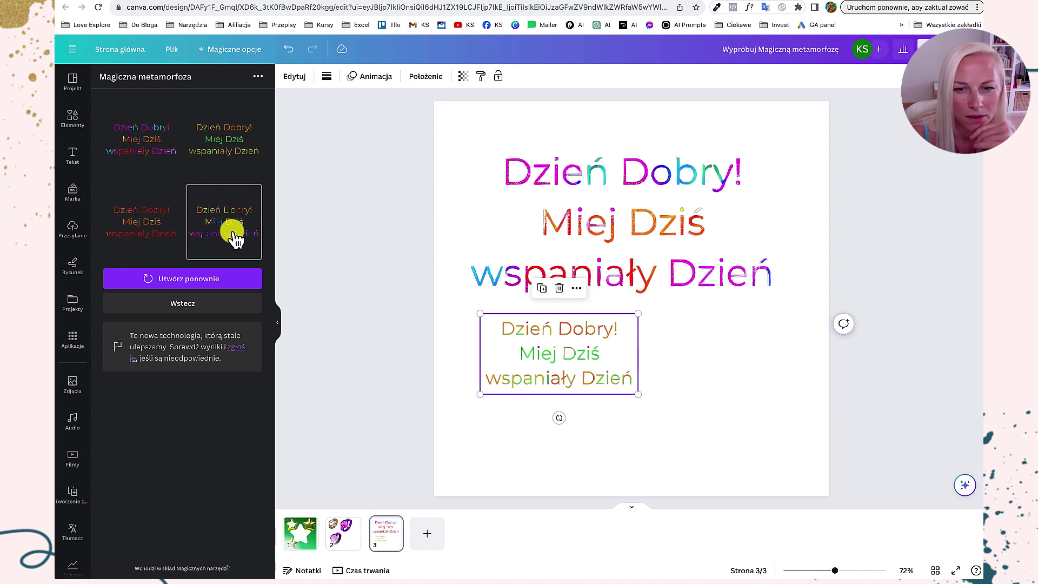
{"action": "left_click_drag", "start_coordinate": [236, 238], "coordinate": [728, 362]}
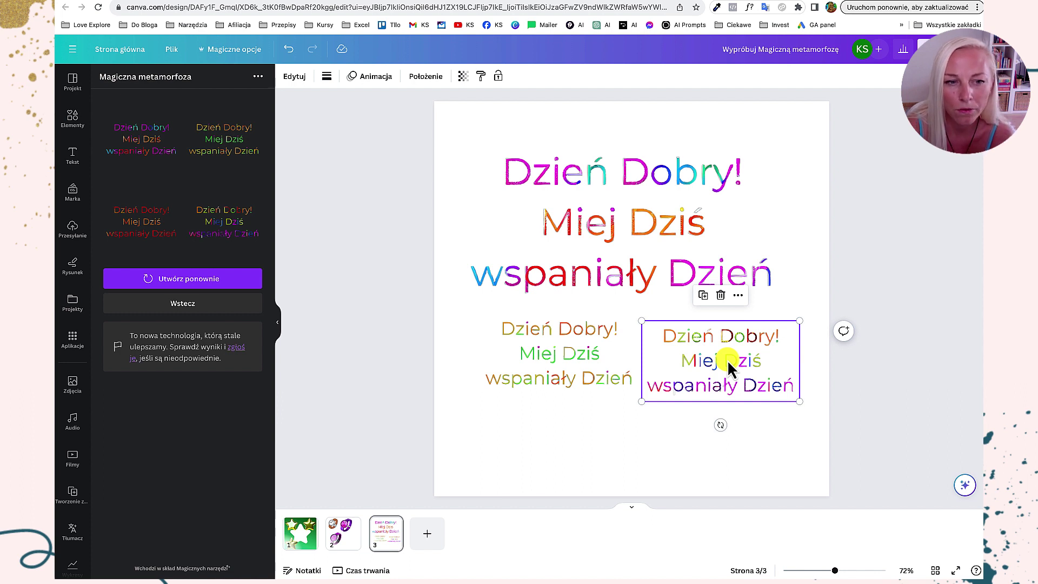
{"action": "left_click", "coordinate": [645, 190]}
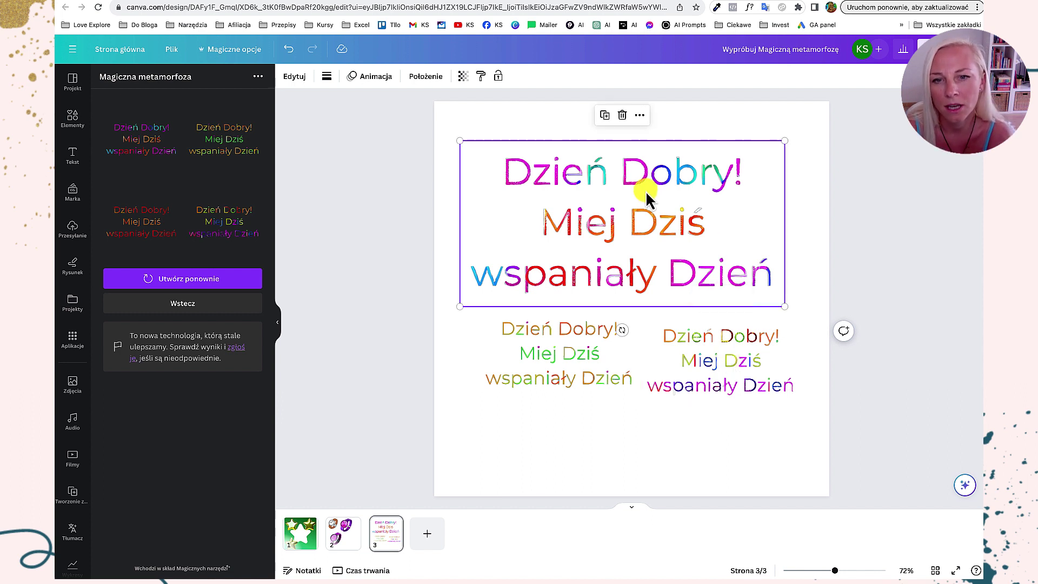
{"action": "left_click", "coordinate": [819, 256]}
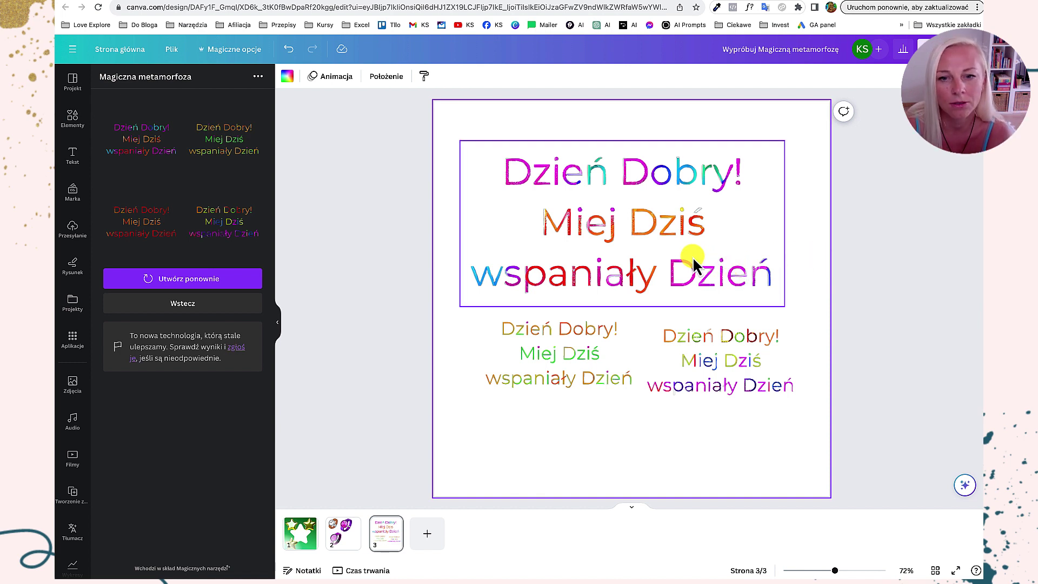
{"action": "left_click", "coordinate": [748, 274]}
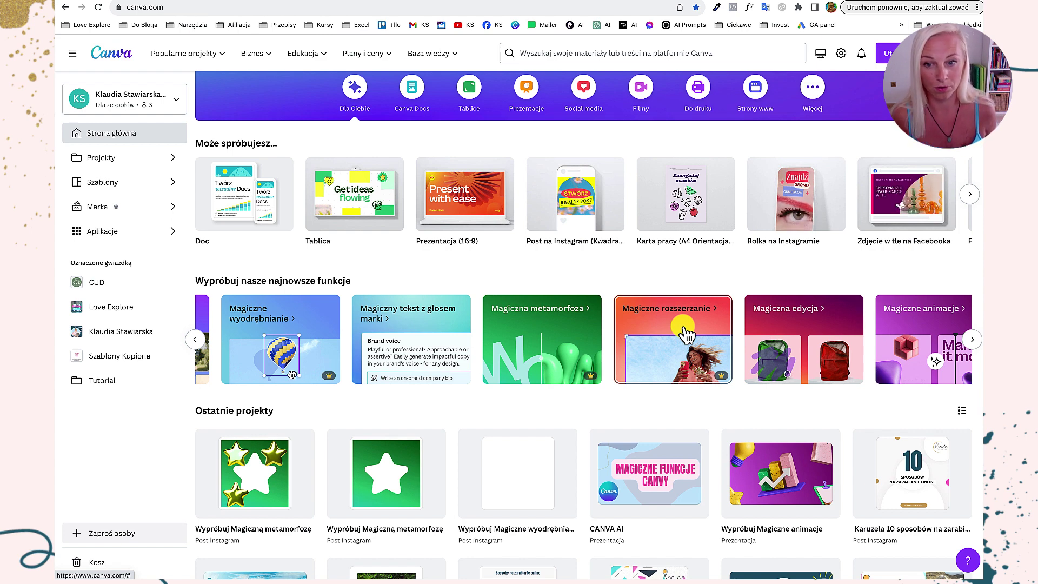
- View the Magiczna edycja introduction from the home page's newest features and close it
{"action": "left_click", "coordinate": [773, 325]}
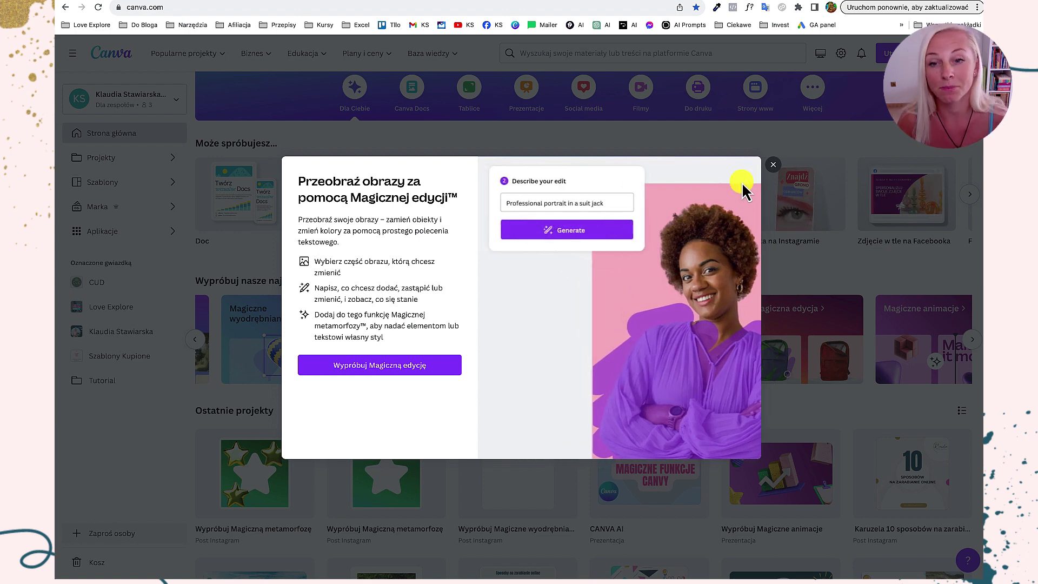
{"action": "left_click", "coordinate": [773, 164]}
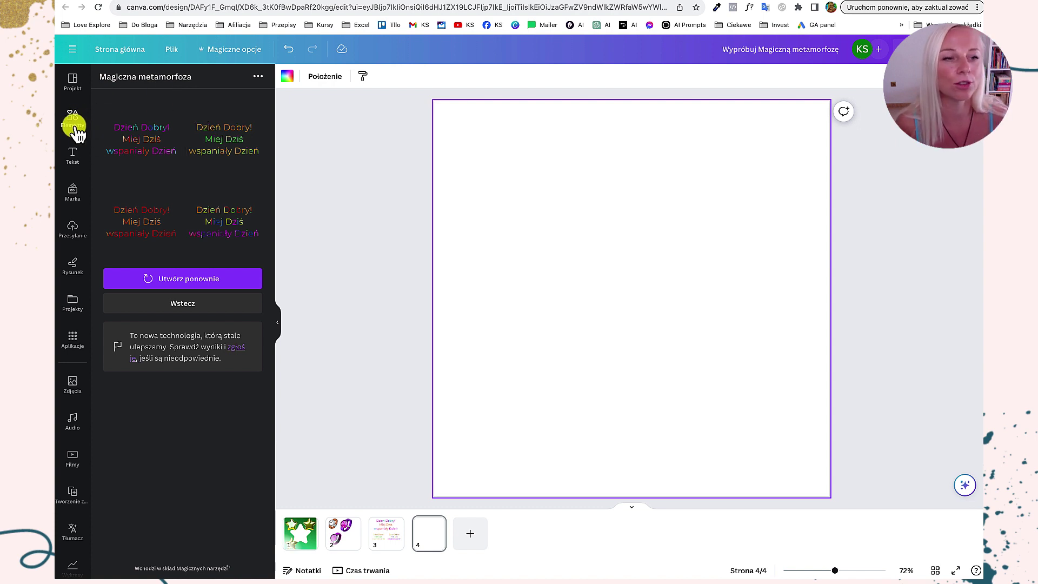
- Add the uploaded photo of the woman sitting at a laptop to page 4 and enlarge it to nearly the page's width
{"action": "left_click", "coordinate": [70, 226]}
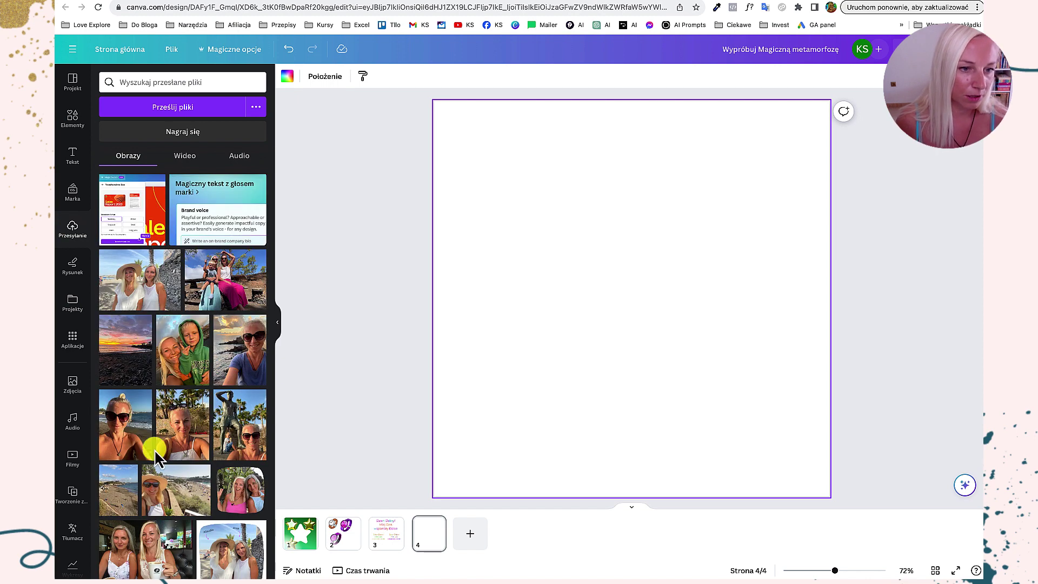
{"action": "scroll", "coordinate": [154, 449], "scroll_direction": "down", "scroll_amount": 2}
{"action": "scroll", "coordinate": [155, 456], "scroll_direction": "down", "scroll_amount": 6}
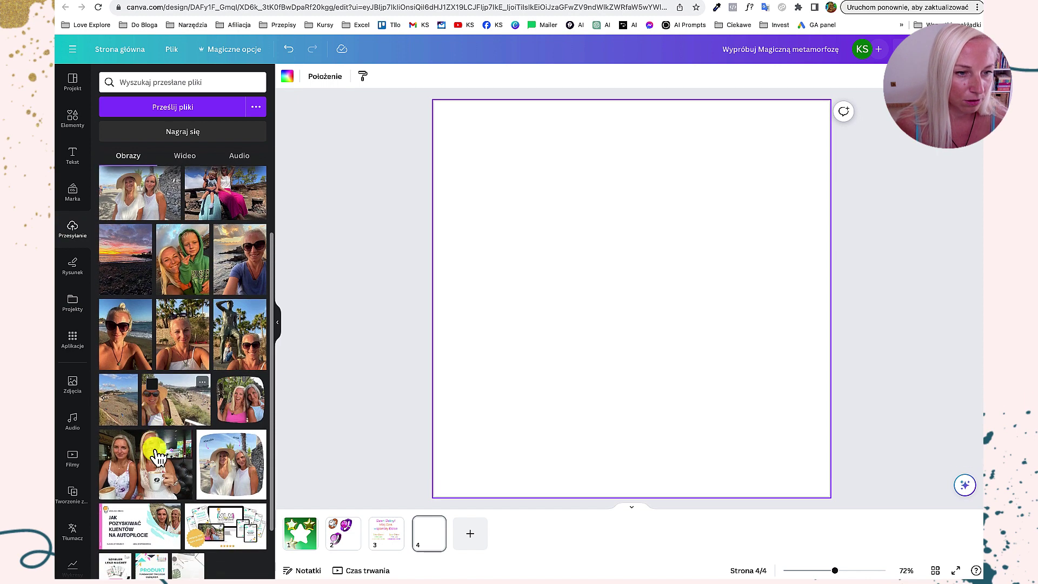
{"action": "scroll", "coordinate": [155, 454], "scroll_direction": "down", "scroll_amount": 3}
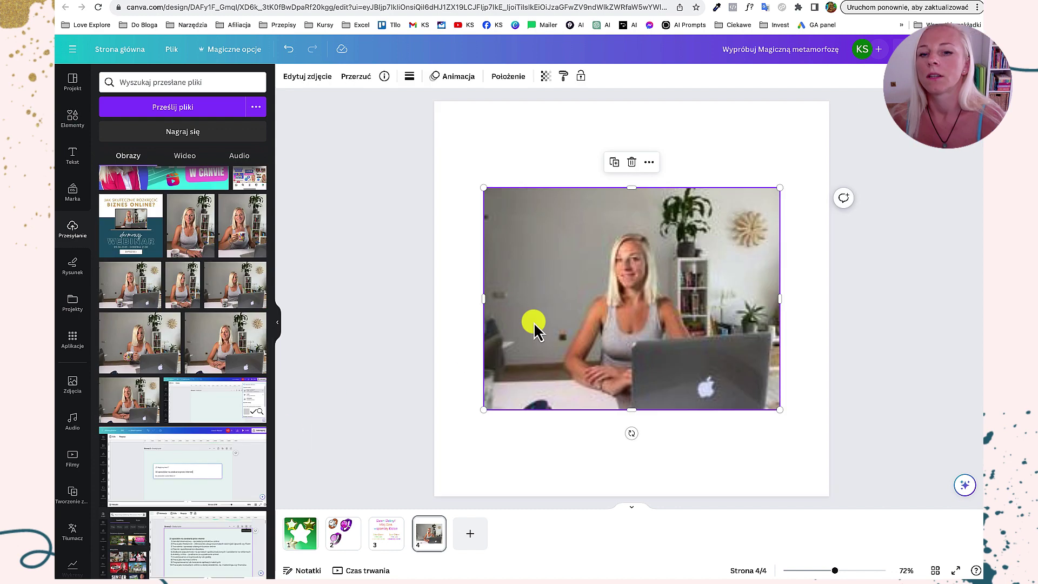
{"action": "left_click_drag", "start_coordinate": [486, 191], "coordinate": [419, 135]}
{"action": "mouse_move", "coordinate": [613, 243]}
{"action": "left_mouse_down"}
{"action": "mouse_move", "coordinate": [637, 220]}
{"action": "mouse_move", "coordinate": [624, 240]}
{"action": "left_mouse_up"}
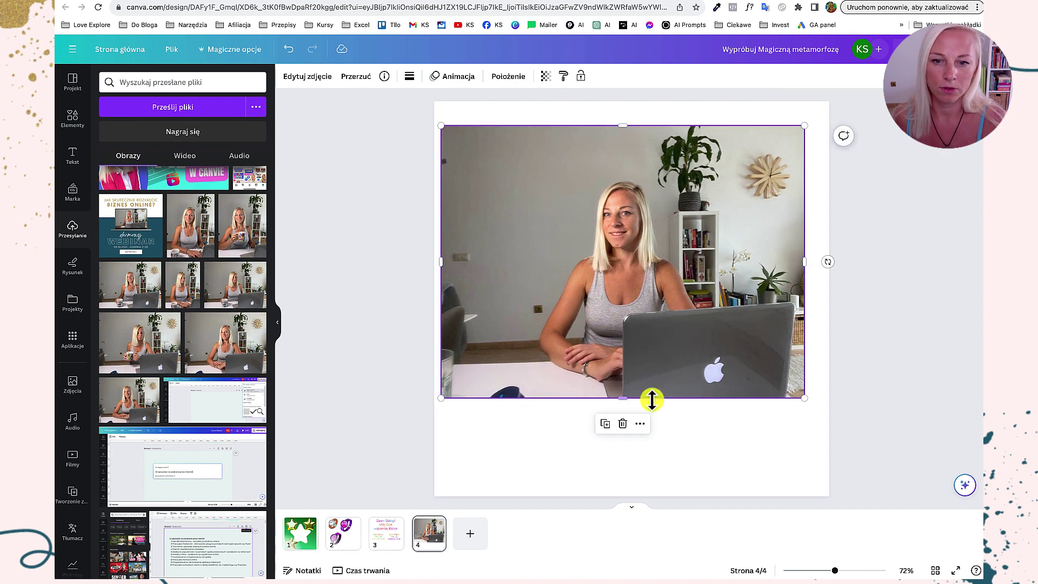
- Start Magiczna edycja on the photo and mark the woman's arms, shoulders and top with a size 40 brush
{"action": "left_click", "coordinate": [316, 80]}
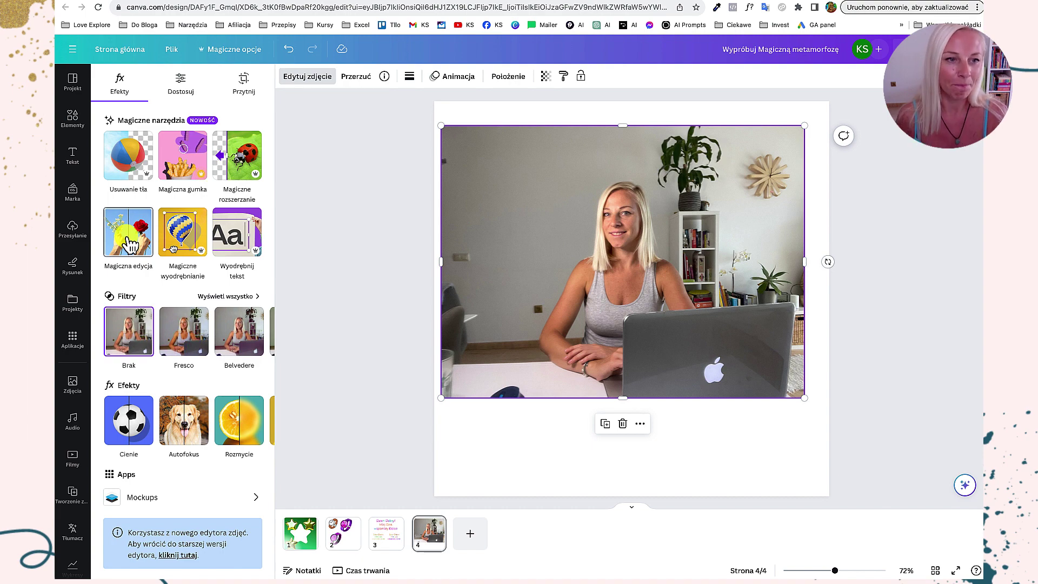
{"action": "left_click", "coordinate": [129, 246]}
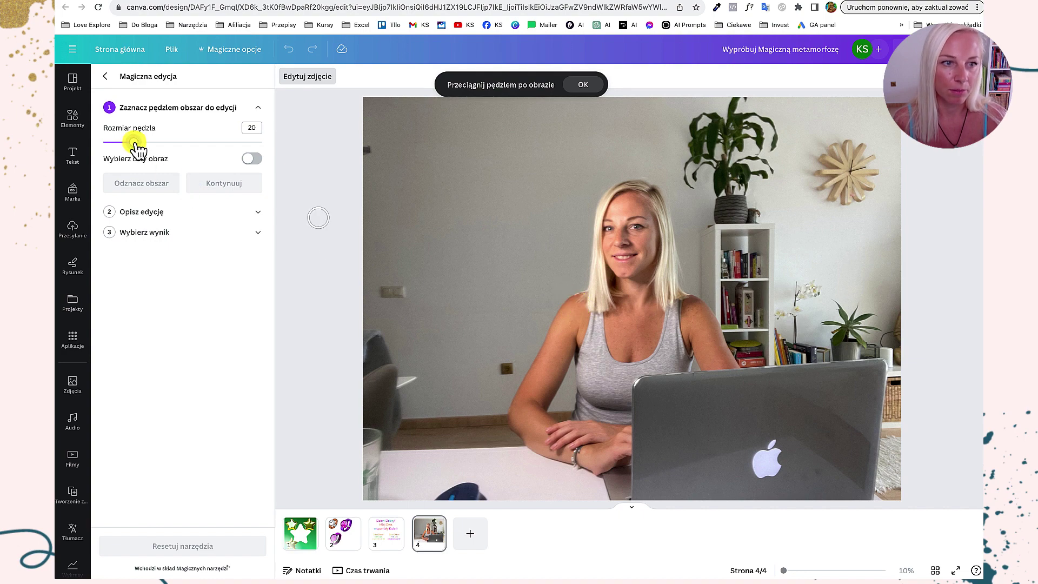
{"action": "mouse_move", "coordinate": [135, 144]}
{"action": "left_mouse_down"}
{"action": "mouse_move", "coordinate": [173, 148]}
{"action": "mouse_move", "coordinate": [154, 143]}
{"action": "mouse_move", "coordinate": [166, 142]}
{"action": "left_mouse_up"}
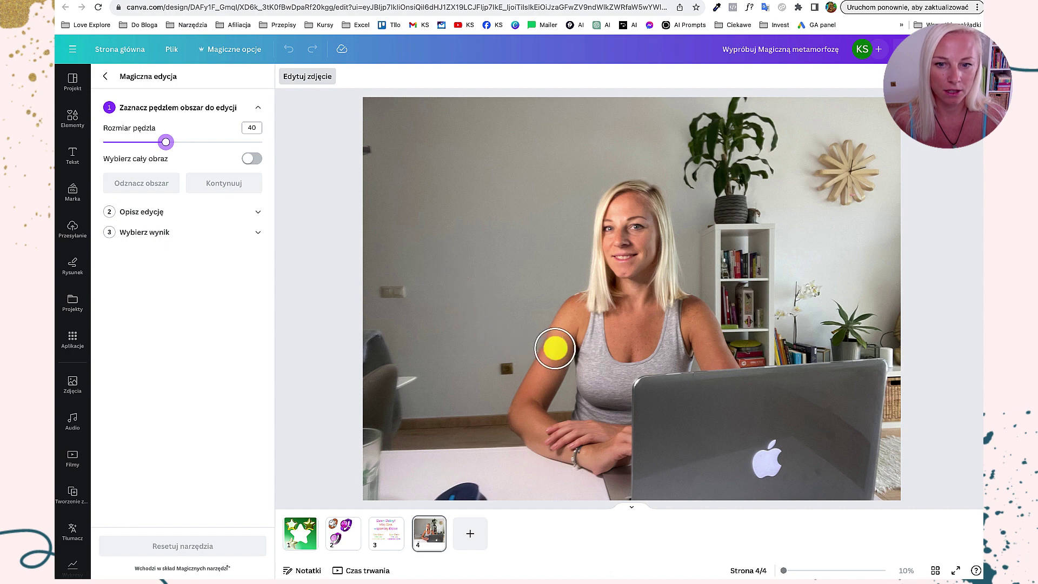
{"action": "mouse_move", "coordinate": [579, 308]}
{"action": "left_mouse_down"}
{"action": "mouse_move", "coordinate": [526, 411]}
{"action": "mouse_move", "coordinate": [594, 445]}
{"action": "left_mouse_up"}
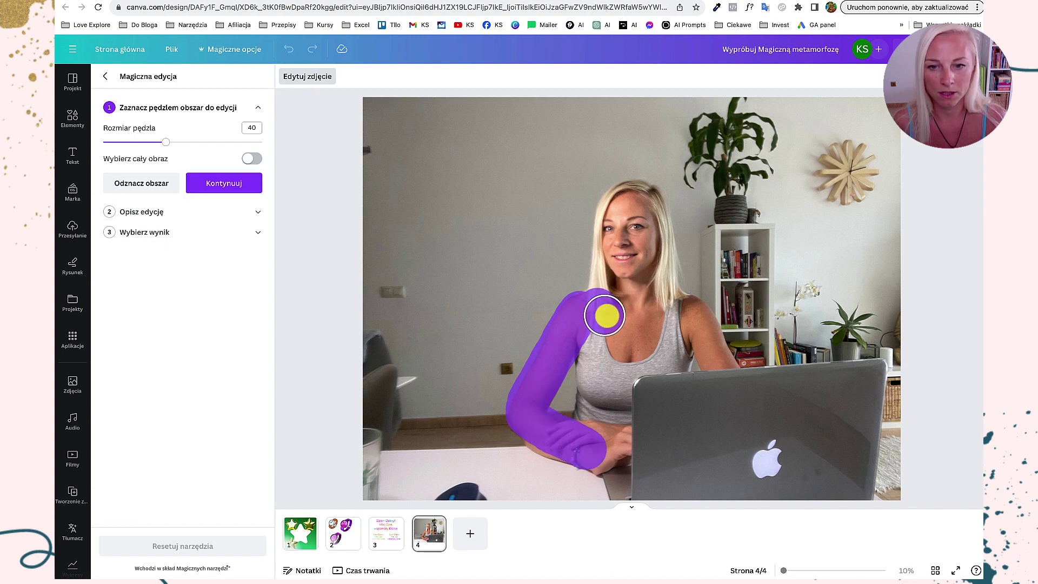
{"action": "mouse_move", "coordinate": [604, 315]}
{"action": "left_mouse_down"}
{"action": "mouse_move", "coordinate": [671, 312]}
{"action": "mouse_move", "coordinate": [695, 322]}
{"action": "mouse_move", "coordinate": [716, 352]}
{"action": "left_mouse_up"}
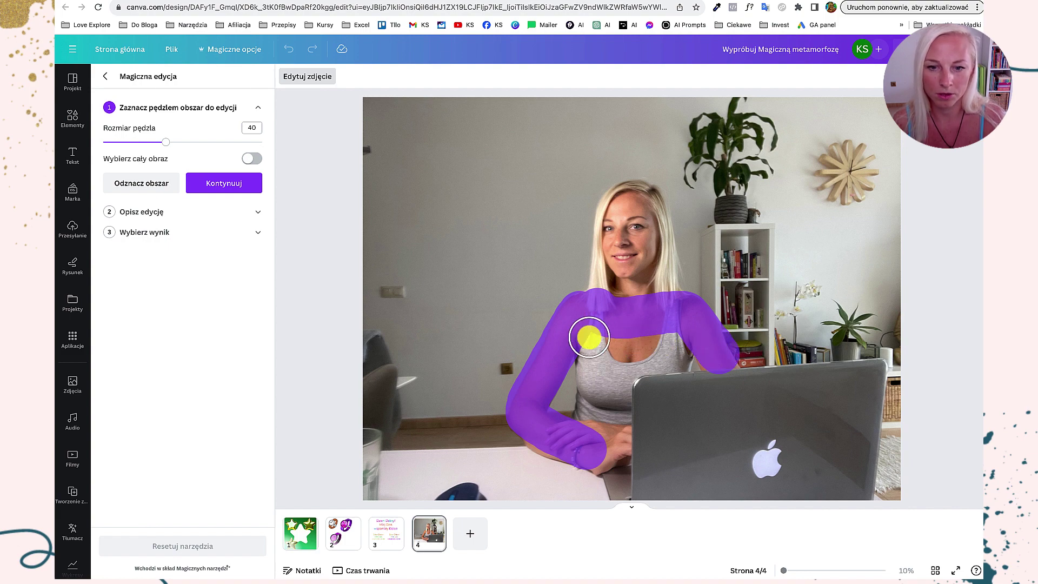
{"action": "mouse_move", "coordinate": [589, 337]}
{"action": "left_mouse_down"}
{"action": "mouse_move", "coordinate": [588, 406]}
{"action": "mouse_move", "coordinate": [611, 412]}
{"action": "mouse_move", "coordinate": [611, 387]}
{"action": "mouse_move", "coordinate": [685, 353]}
{"action": "left_mouse_up"}
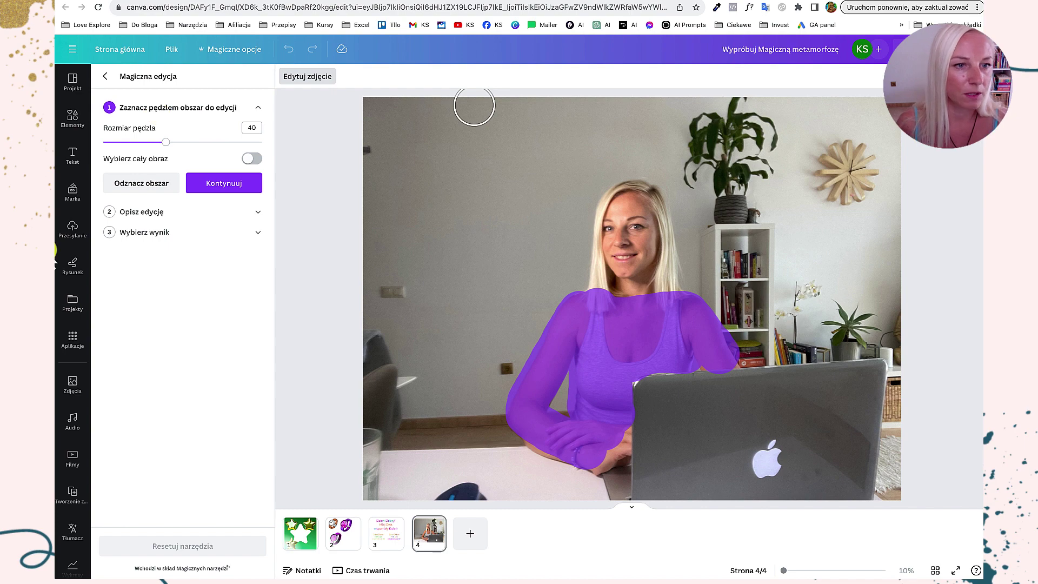
- Describe the edit of the marked area as "biała kobieca marynarka" and generate the results
{"action": "left_click", "coordinate": [141, 211]}
{"action": "type", "text": "biała kobiec"}
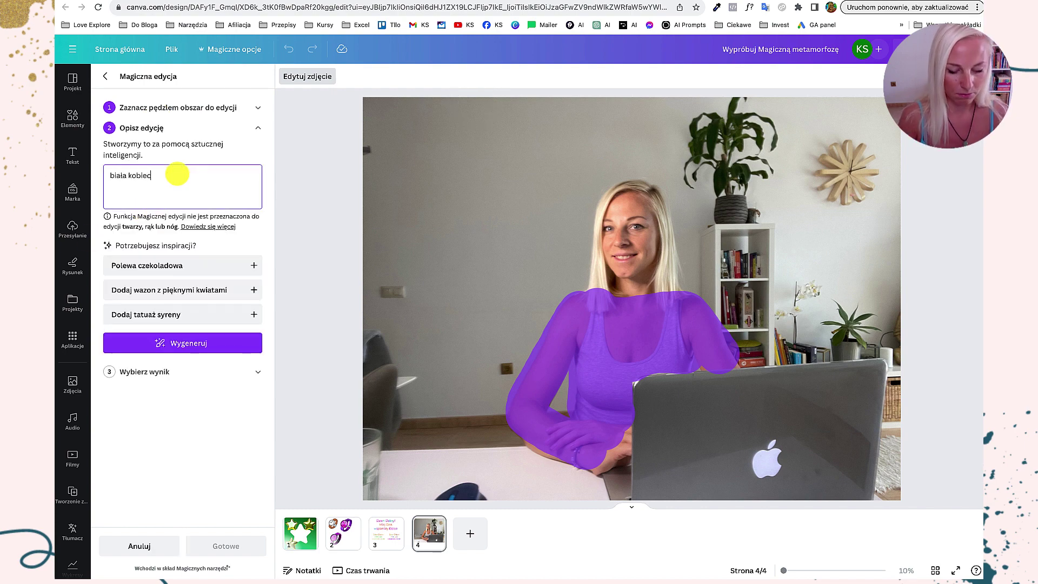
{"action": "type", "text": "a marynarka"}
{"action": "left_click", "coordinate": [170, 343]}
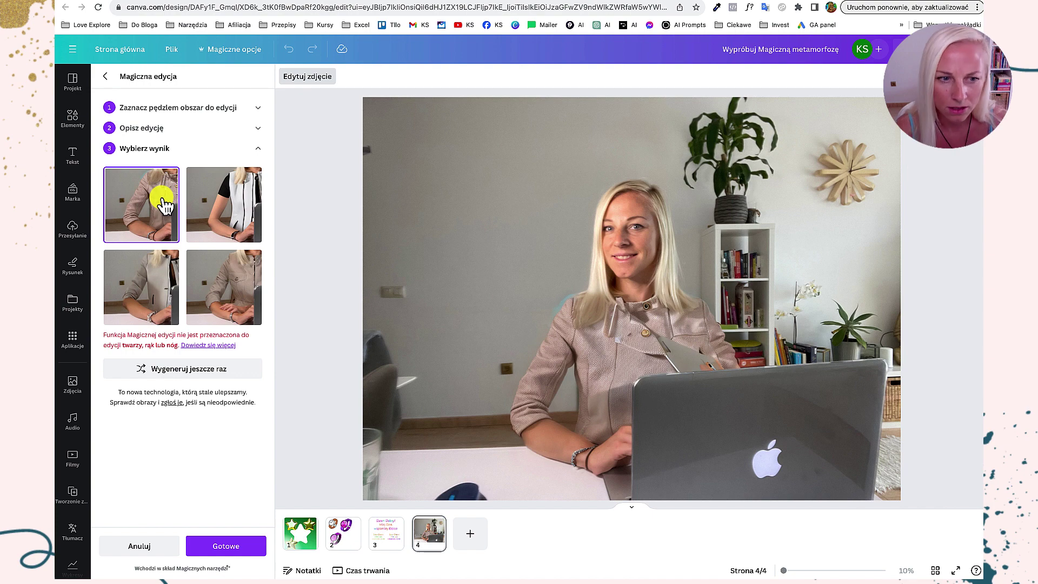
- Preview the second and fourth generated outfits on the photo, and select the third one, the open light grey jacket
{"action": "left_click", "coordinate": [222, 200]}
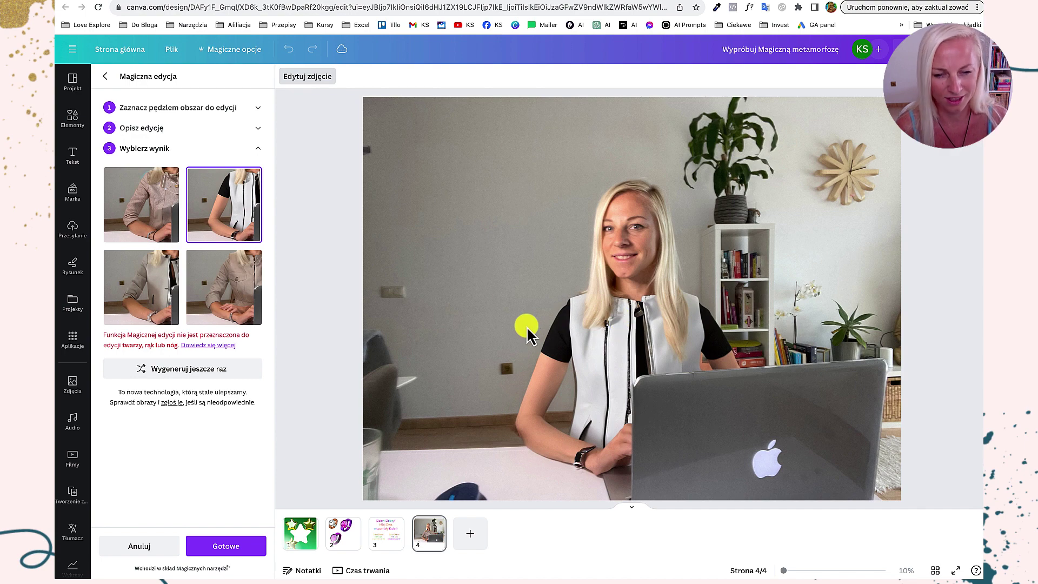
{"action": "left_click", "coordinate": [227, 289]}
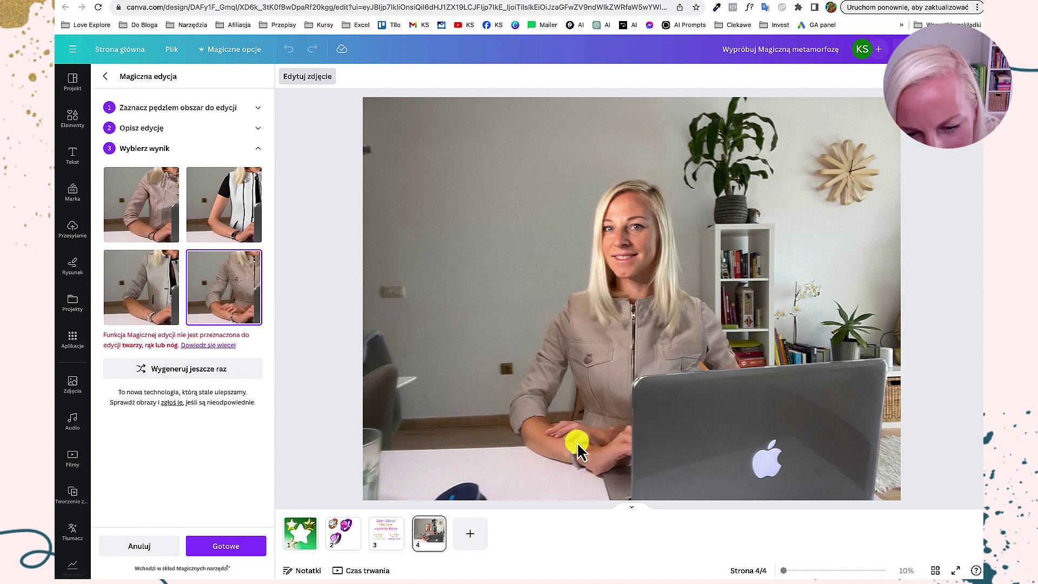
{"action": "left_click", "coordinate": [137, 308]}
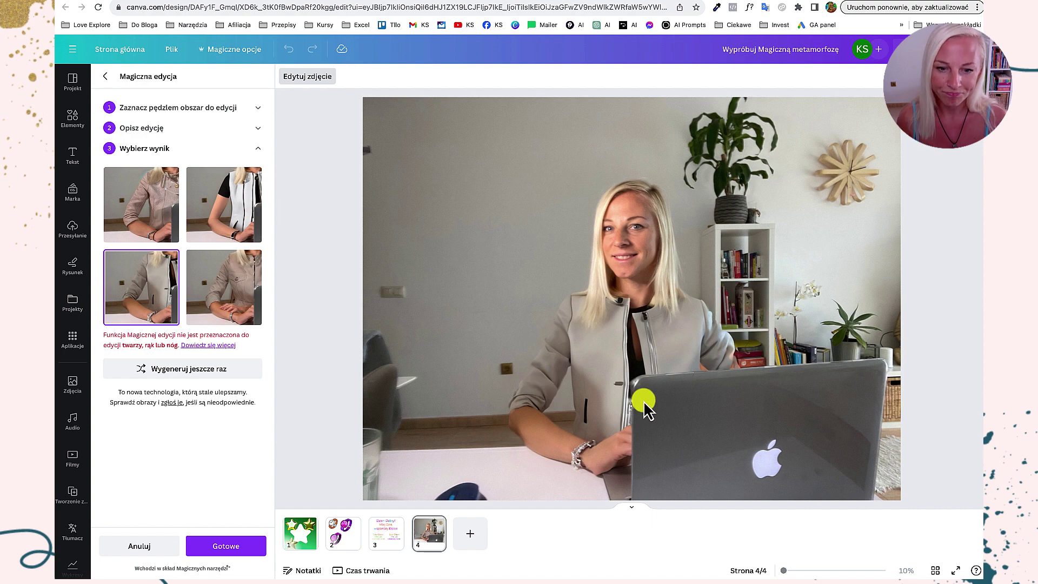
- Add a blank fifth page, search the photo library for "kosz z owocami", and insert the photo of the fruit basket on a checked picnic cloth
{"action": "left_click", "coordinate": [466, 536]}
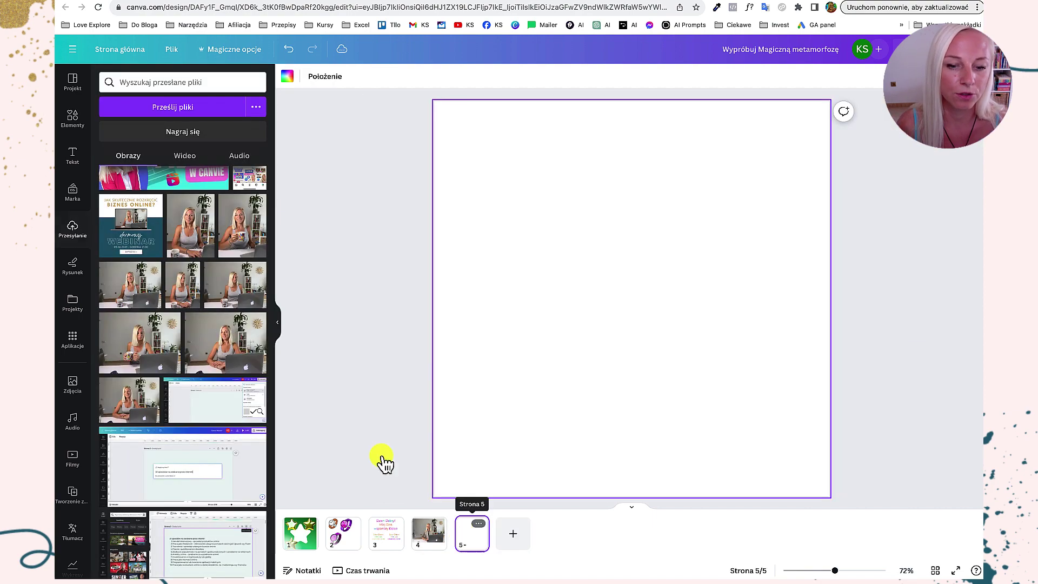
{"action": "scroll", "coordinate": [73, 385], "scroll_direction": "down", "scroll_amount": 5}
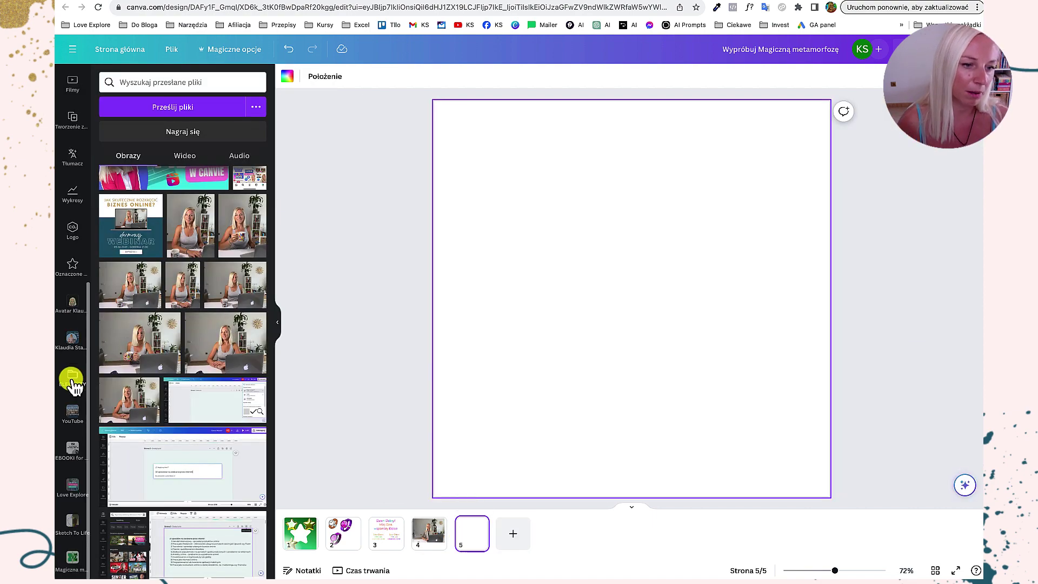
{"action": "scroll", "coordinate": [73, 189], "scroll_direction": "up", "scroll_amount": 5}
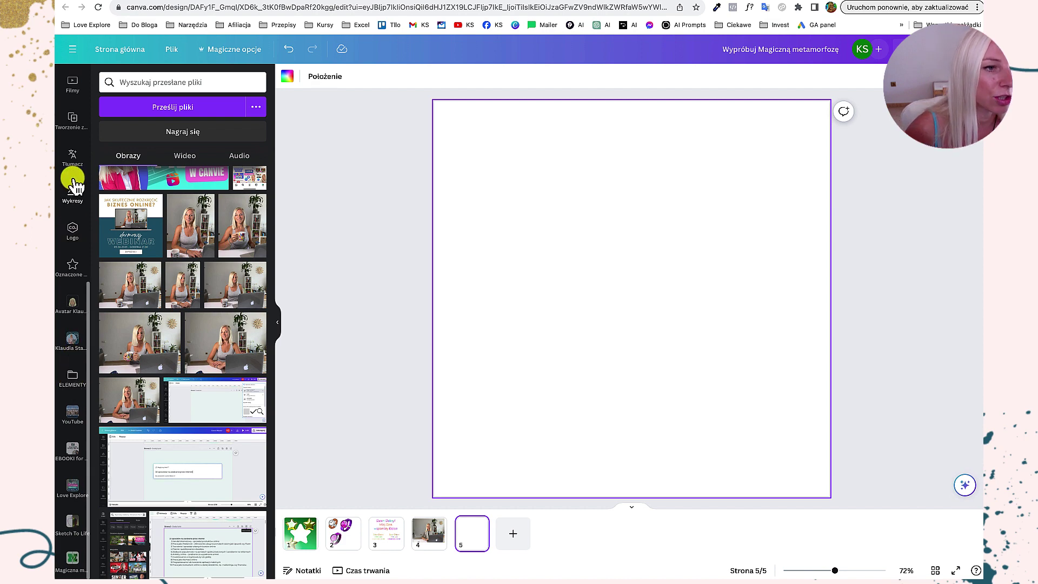
{"action": "left_click", "coordinate": [73, 181]}
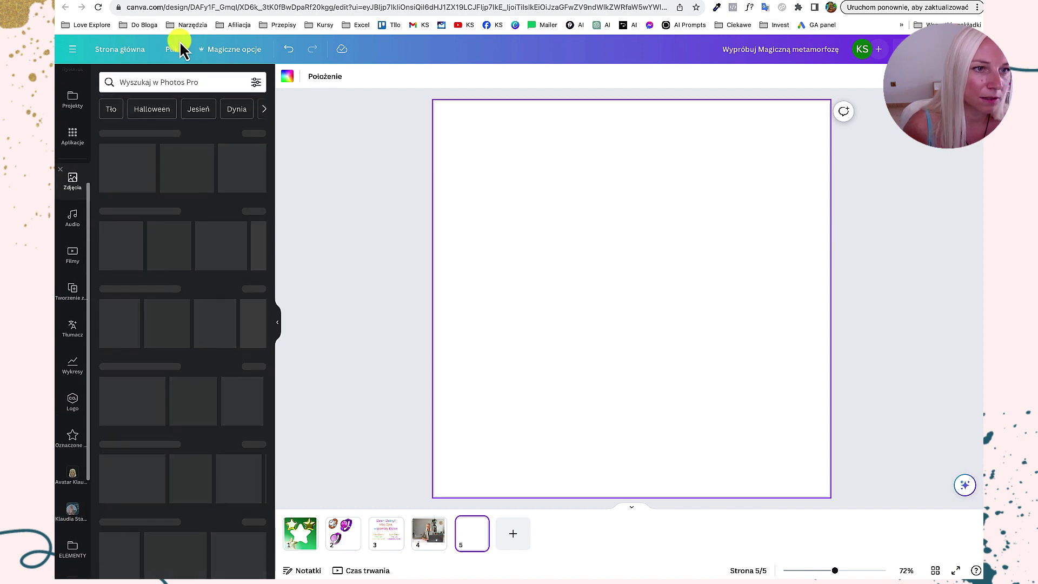
{"action": "left_click", "coordinate": [171, 82]}
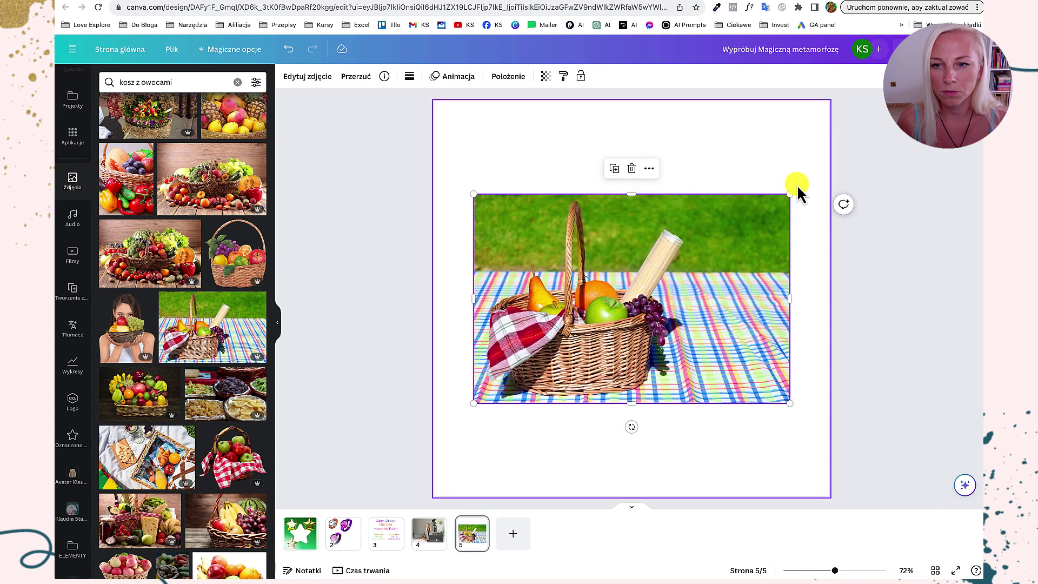
- Enlarge the fruit basket photo to the page's full width, aligned with both side edges of the page
{"action": "left_click_drag", "start_coordinate": [790, 193], "coordinate": [841, 161]}
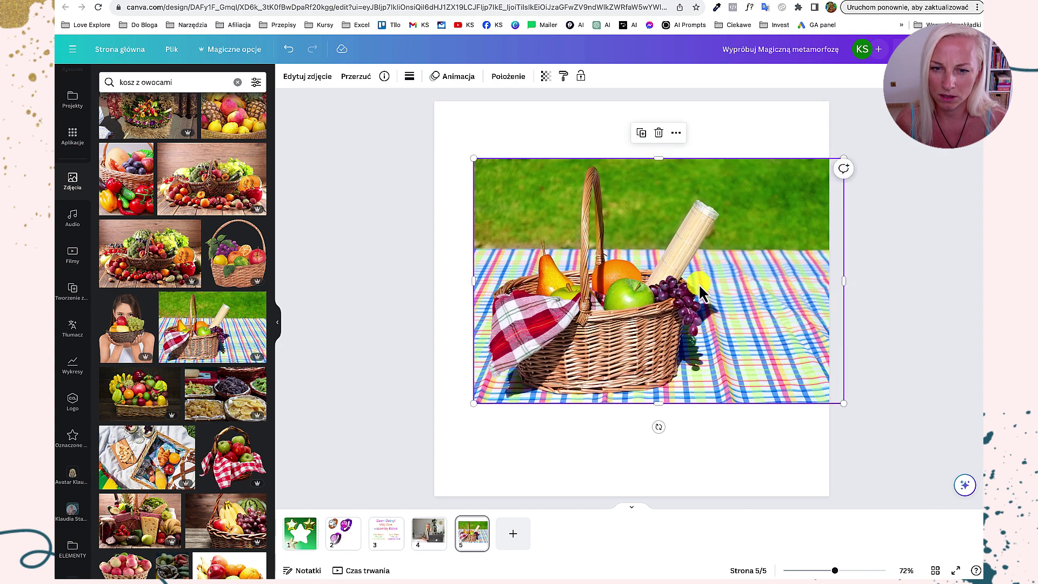
{"action": "left_click_drag", "start_coordinate": [697, 287], "coordinate": [656, 287]}
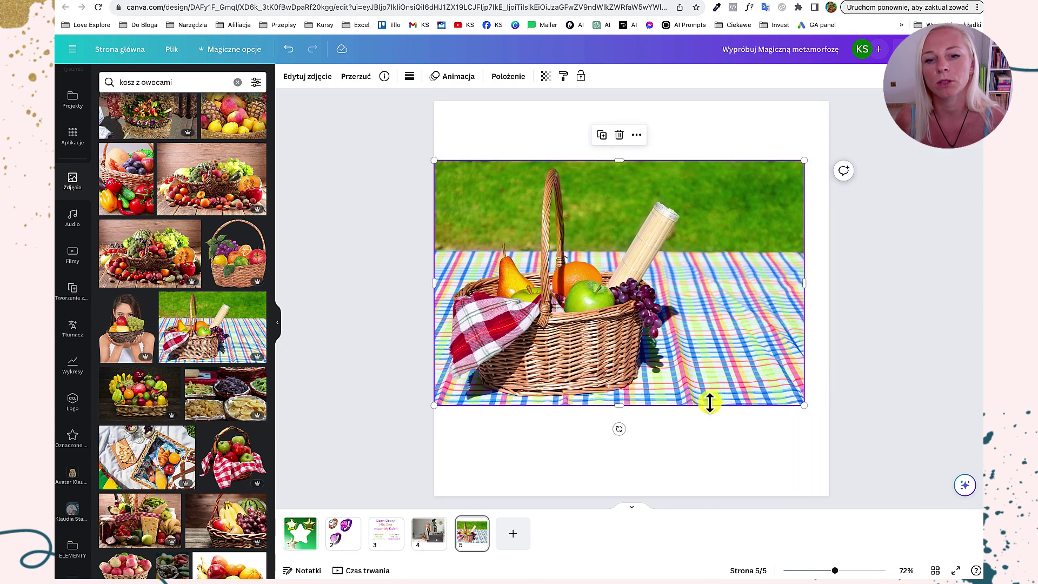
{"action": "left_click_drag", "start_coordinate": [802, 406], "coordinate": [829, 419]}
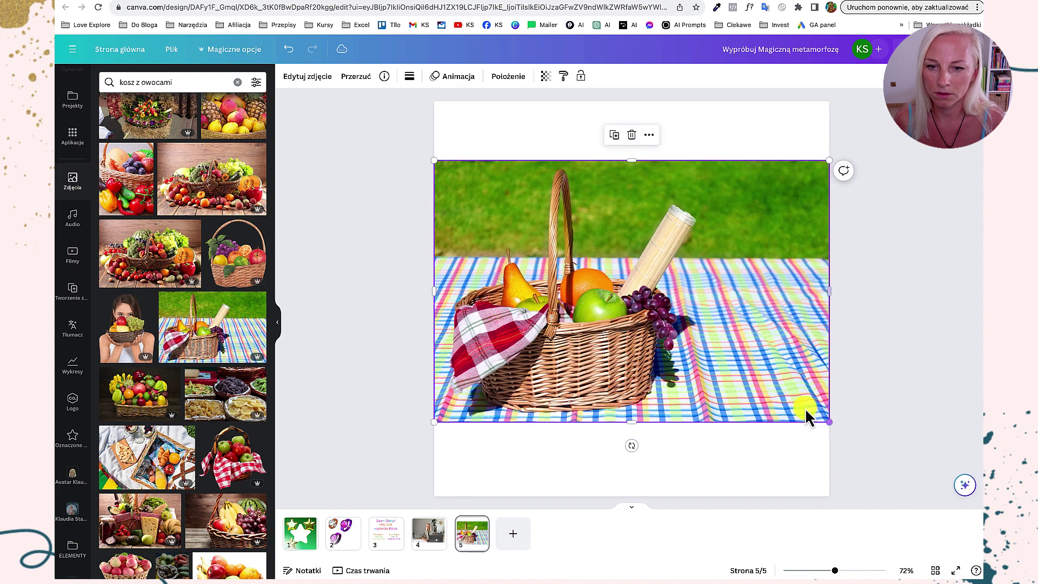
- Start Magiczna edycja on the basket photo and mark a tall, pitcher-sized area right of the basket with a size 58 brush
{"action": "left_click", "coordinate": [317, 73]}
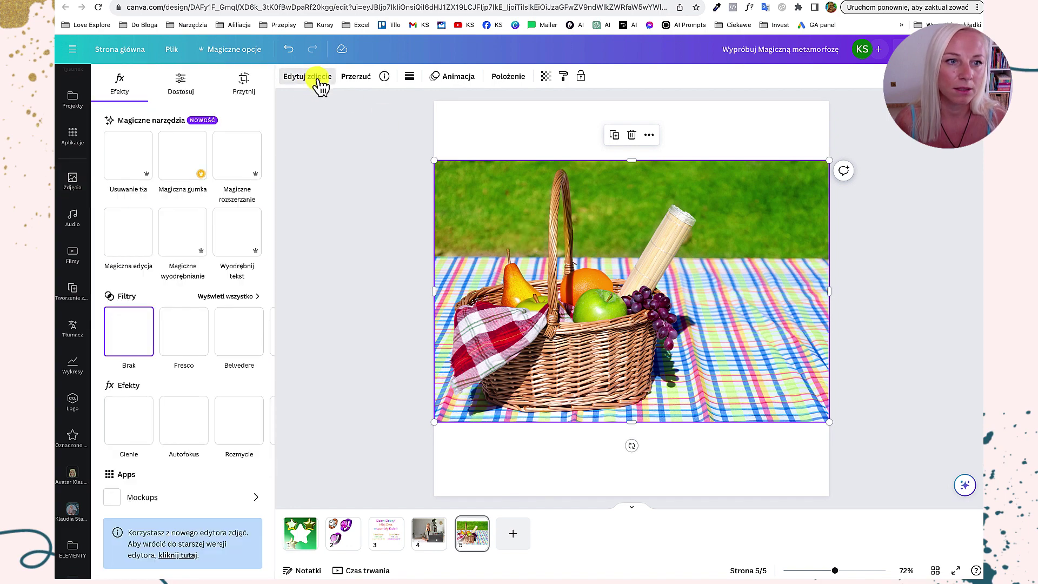
{"action": "left_click", "coordinate": [132, 259]}
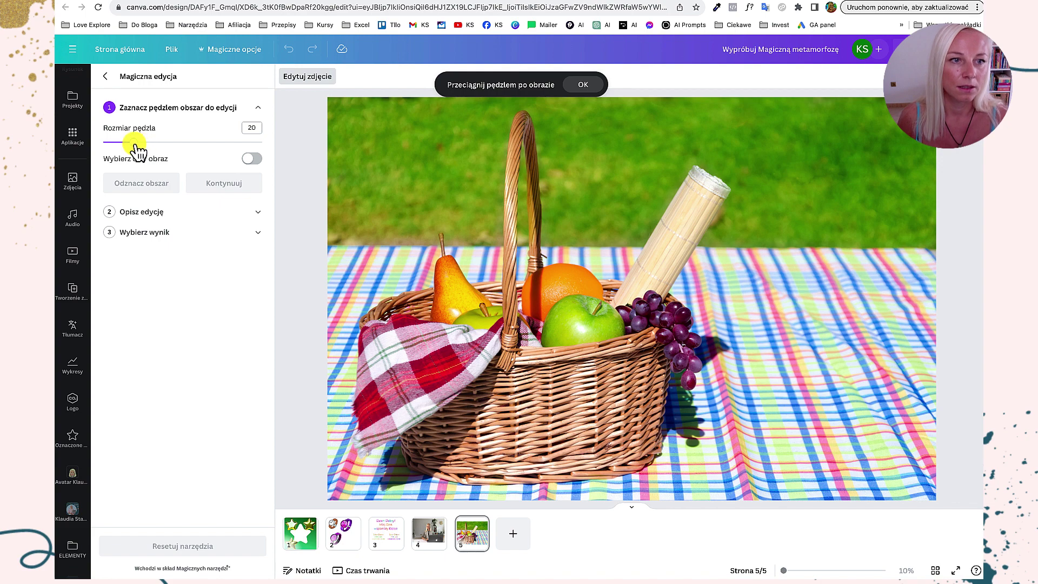
{"action": "left_click_drag", "start_coordinate": [133, 141], "coordinate": [195, 142]}
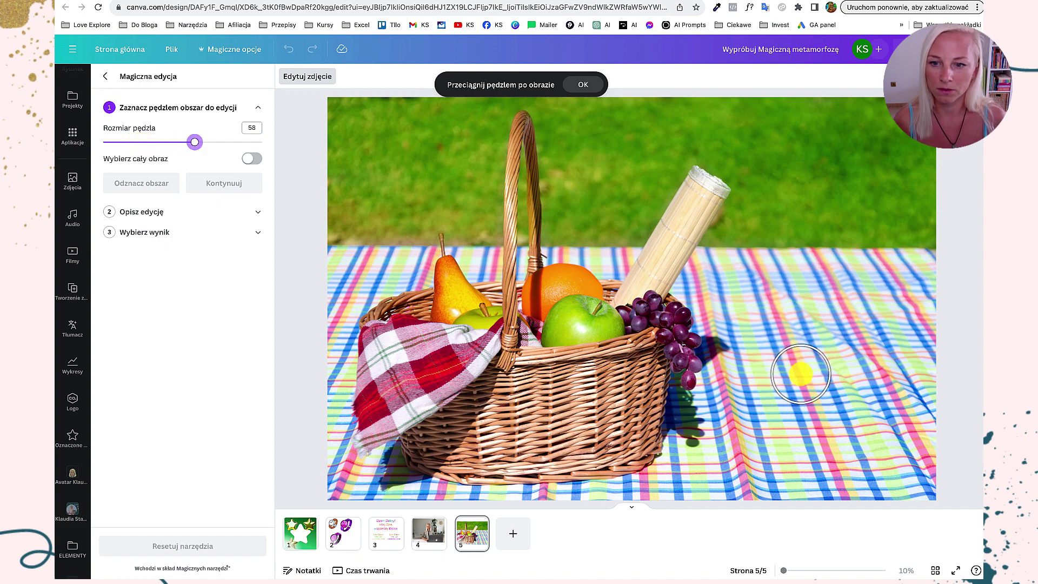
{"action": "mouse_move", "coordinate": [801, 379]}
{"action": "left_mouse_down"}
{"action": "mouse_move", "coordinate": [787, 237]}
{"action": "mouse_move", "coordinate": [833, 219]}
{"action": "mouse_move", "coordinate": [823, 268]}
{"action": "mouse_move", "coordinate": [848, 395]}
{"action": "mouse_move", "coordinate": [830, 413]}
{"action": "mouse_move", "coordinate": [800, 414]}
{"action": "mouse_move", "coordinate": [793, 401]}
{"action": "mouse_move", "coordinate": [785, 246]}
{"action": "left_mouse_up"}
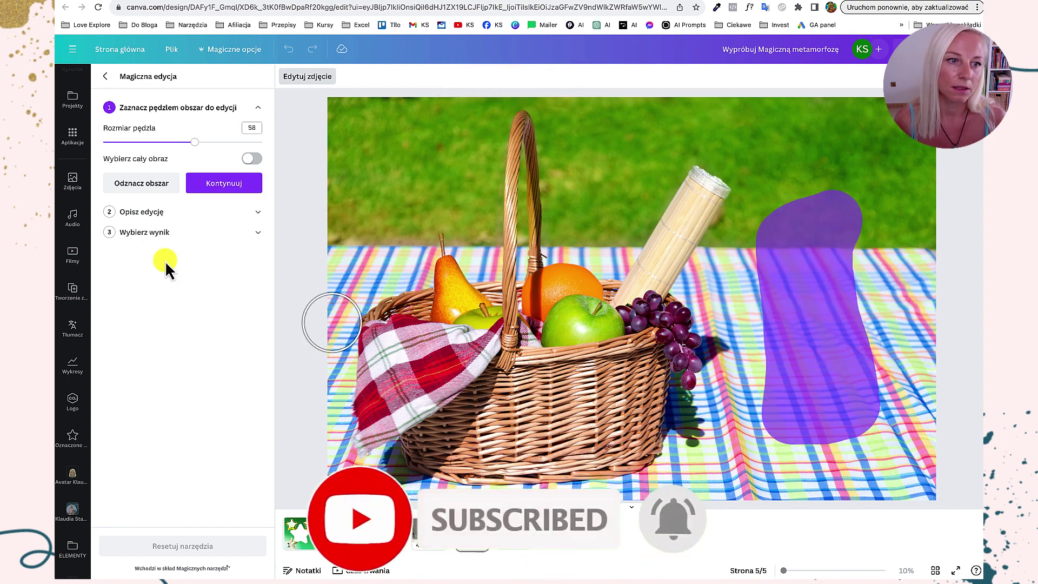
- Describe the edit of the marked area as "Lemoniada w szklanym dzbanku" and generate the results
{"action": "left_click", "coordinate": [201, 183]}
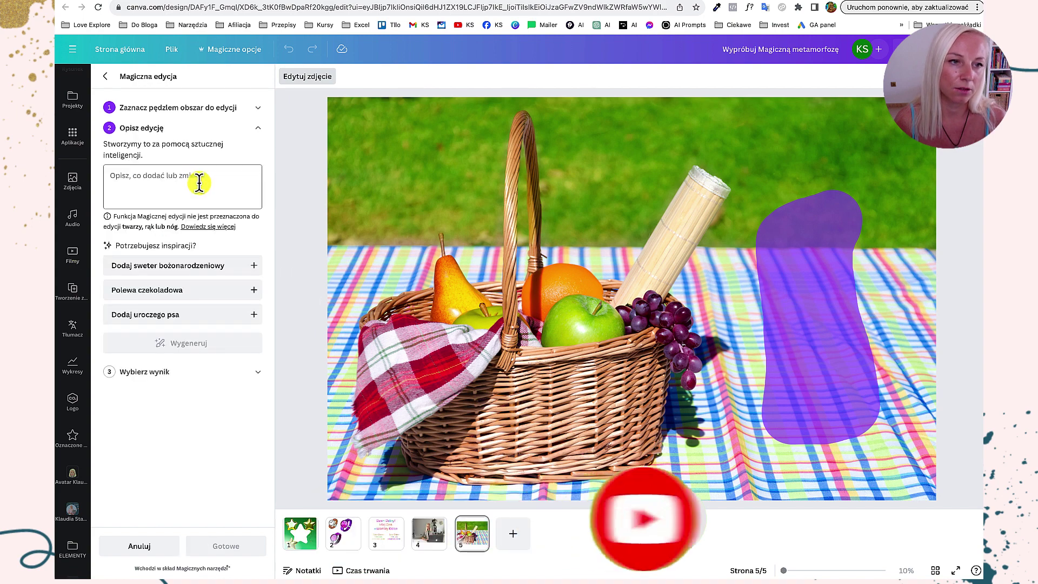
{"action": "left_click", "coordinate": [199, 183]}
{"action": "type", "text": "Lemoniada w szklanym dzbanku"}
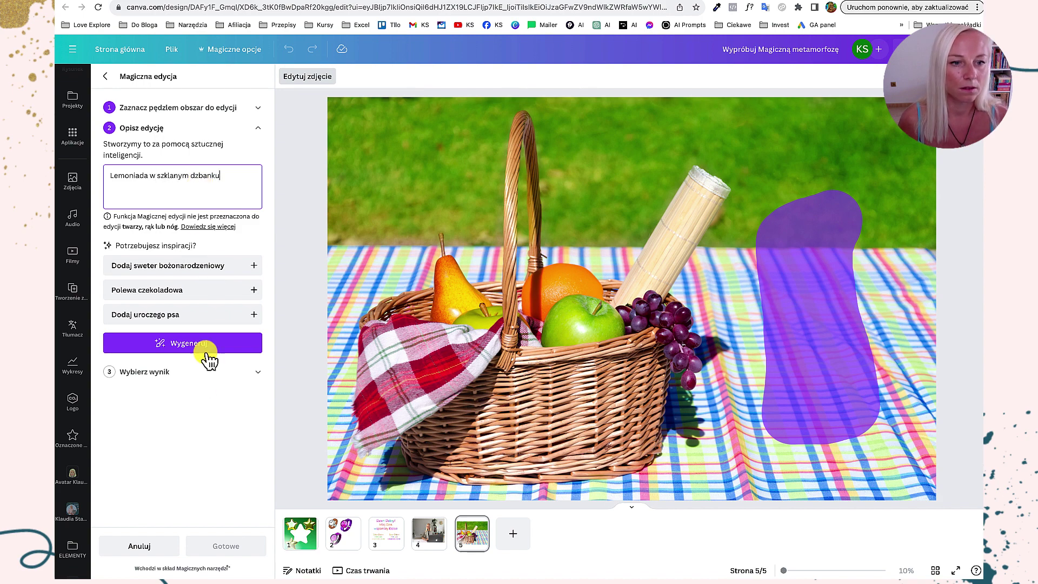
{"action": "left_click", "coordinate": [201, 348]}
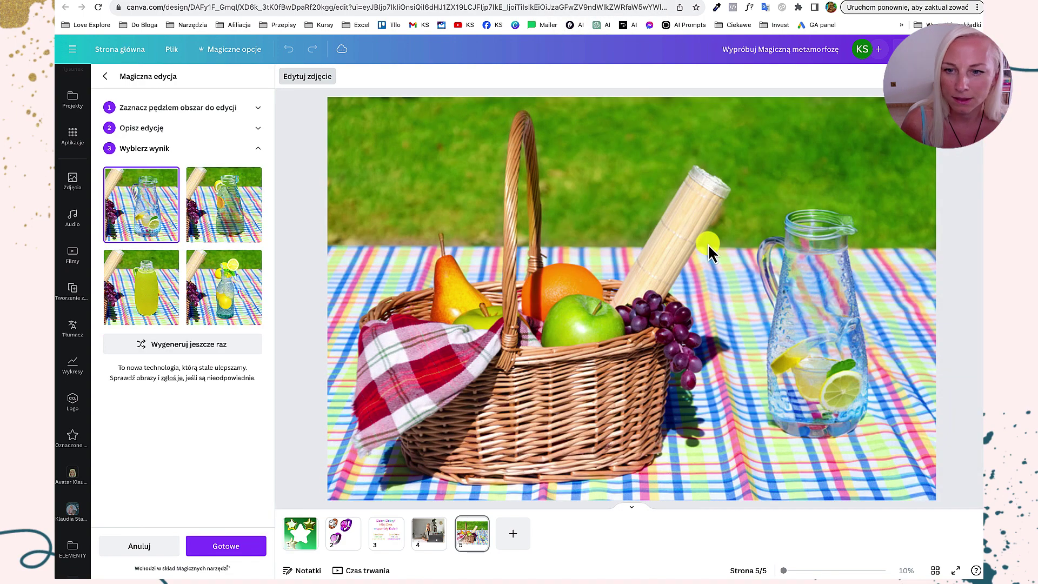
- Preview the generated lemonade jugs on the basket photo one after another, and select the second one
{"action": "left_click", "coordinate": [145, 280]}
{"action": "left_click", "coordinate": [208, 322]}
{"action": "left_click", "coordinate": [222, 246]}
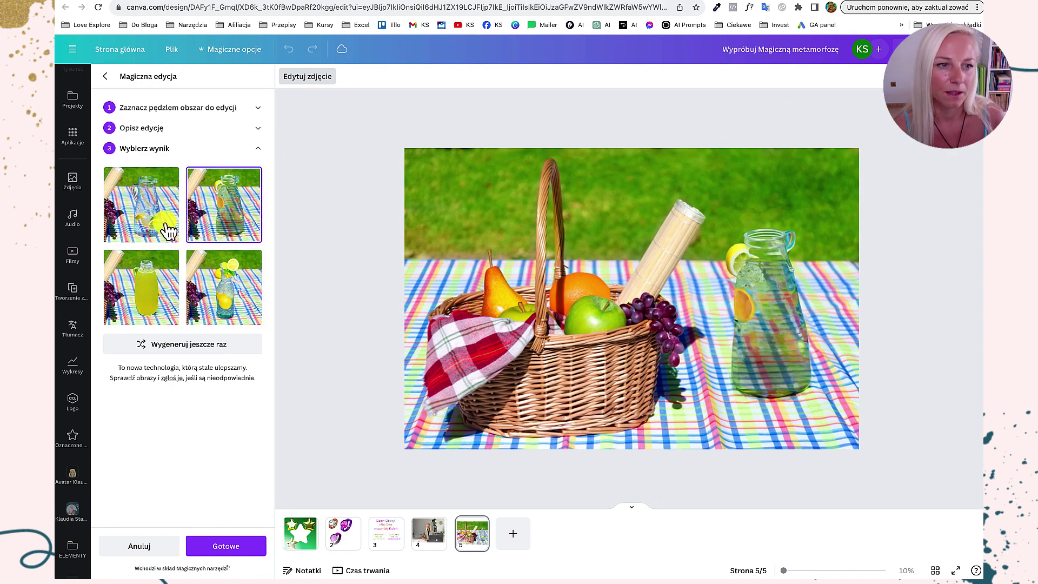
{"action": "left_click", "coordinate": [165, 230]}
{"action": "left_click", "coordinate": [233, 207]}
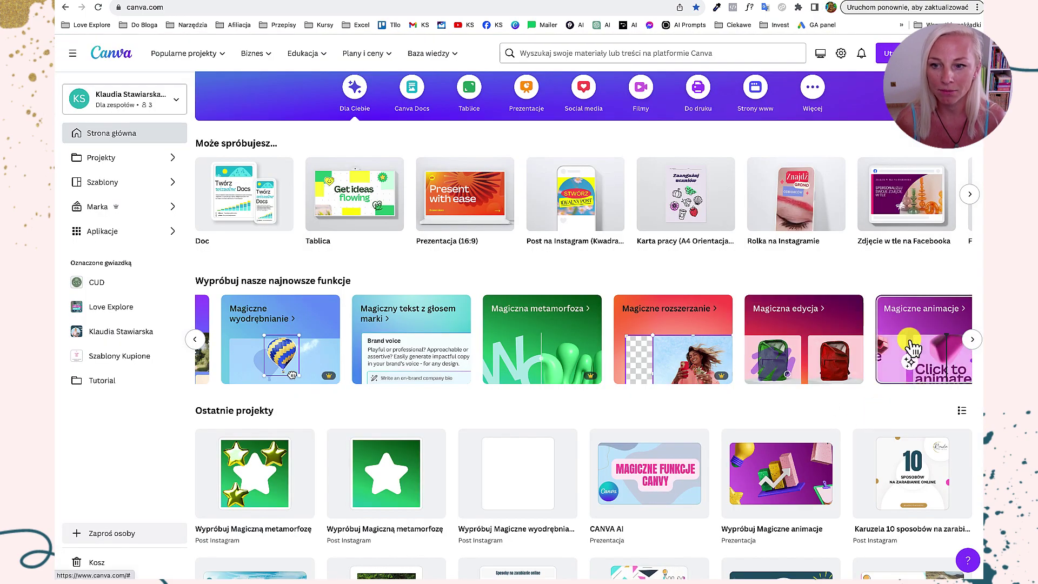
- View the description of the Magiczne animacje feature from the home page's newest features, and close it
{"action": "scroll", "coordinate": [912, 346], "scroll_direction": "right", "scroll_amount": 1}
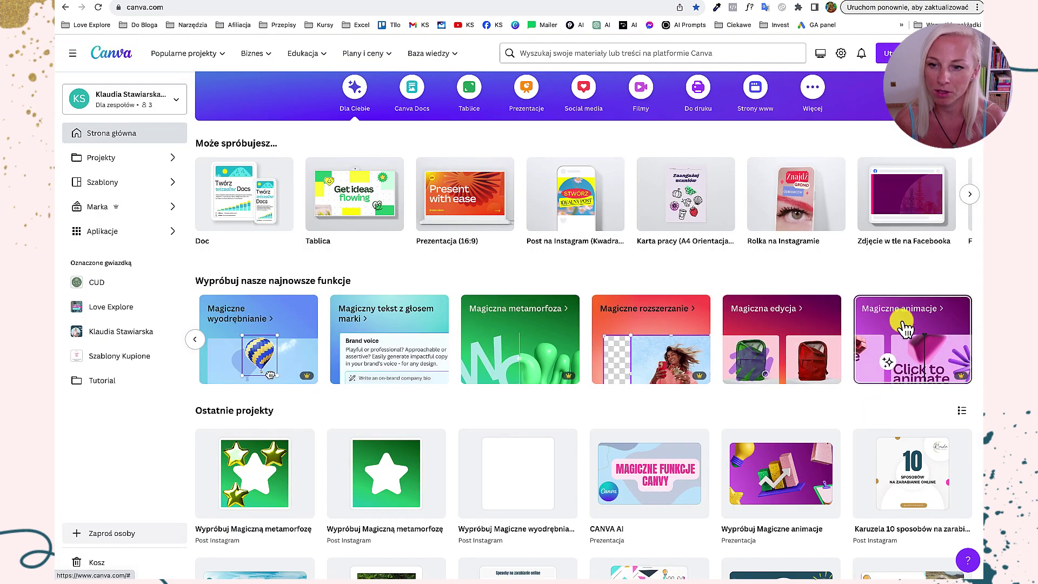
{"action": "left_click", "coordinate": [903, 327]}
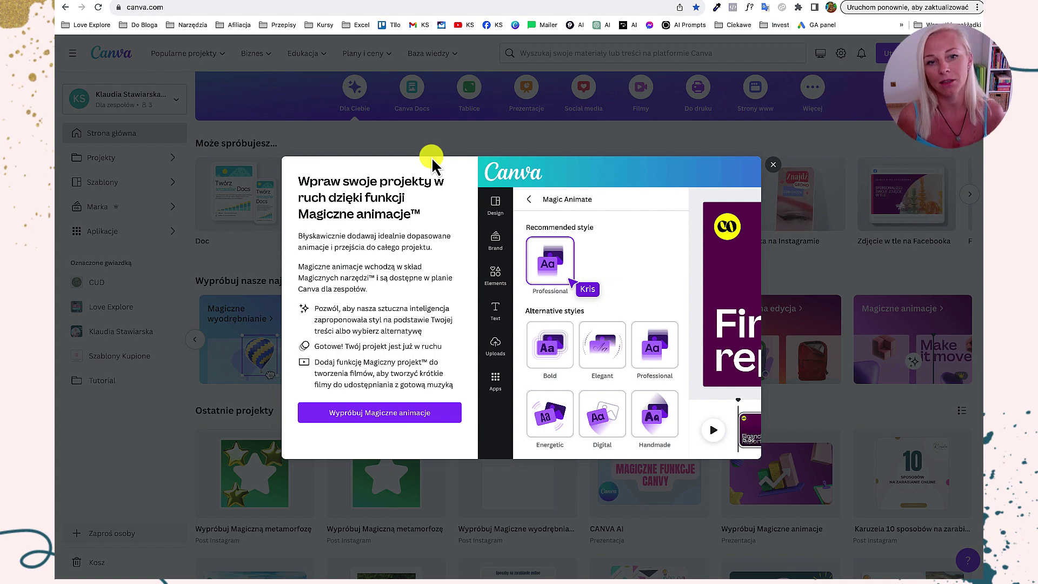
{"action": "left_click", "coordinate": [772, 168]}
- Browse the Prezentacja (16:9) templates and start a design from the yellow template "Żółta Nowoczesna Media Społecznościowe Strategia Marketingowa Prezentacja"
{"action": "scroll", "coordinate": [616, 397], "scroll_direction": "down", "scroll_amount": 5}
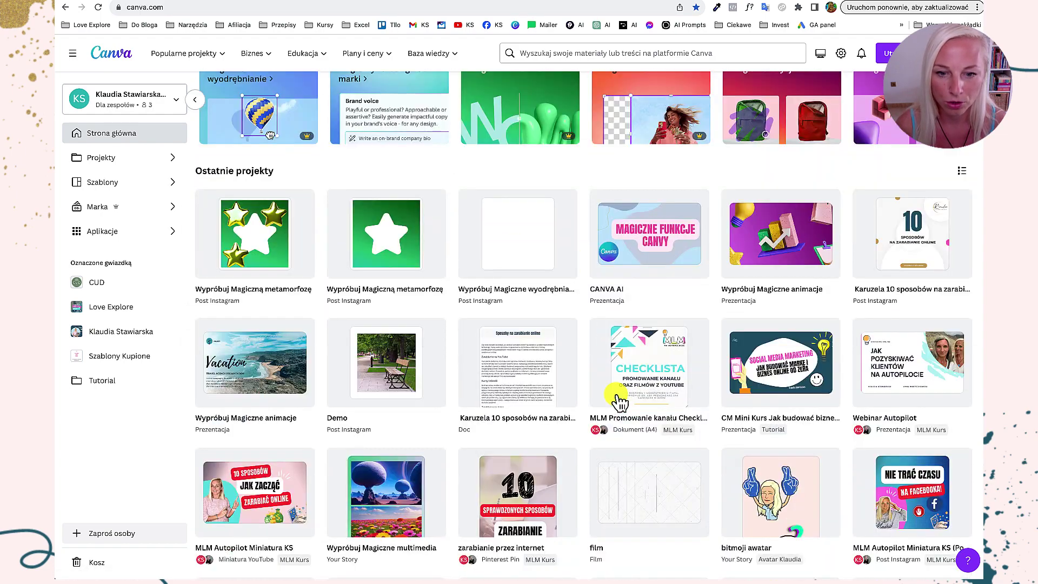
{"action": "scroll", "coordinate": [648, 324], "scroll_direction": "up", "scroll_amount": 2}
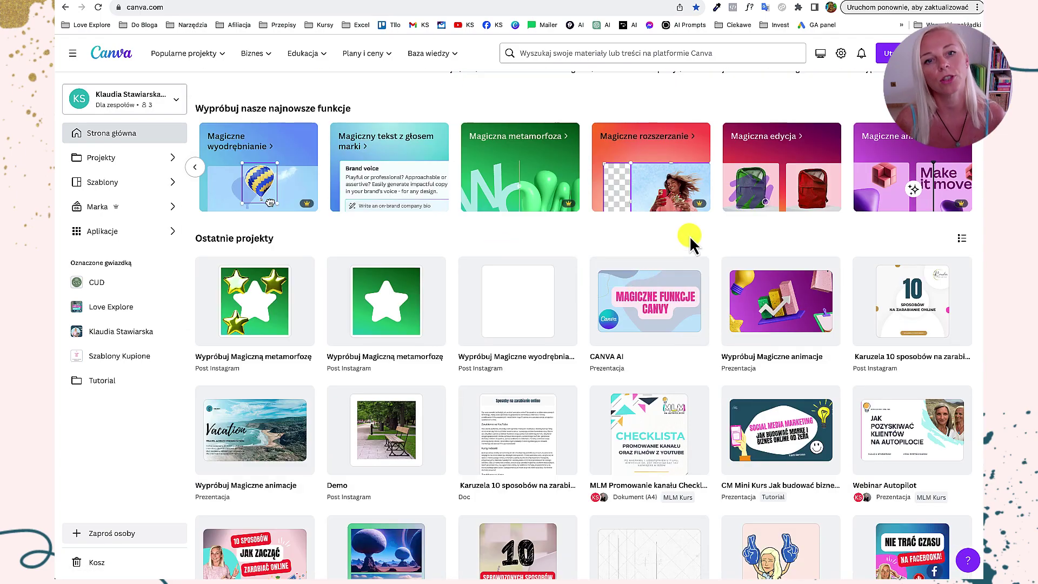
{"action": "scroll", "coordinate": [689, 235], "scroll_direction": "up", "scroll_amount": 5}
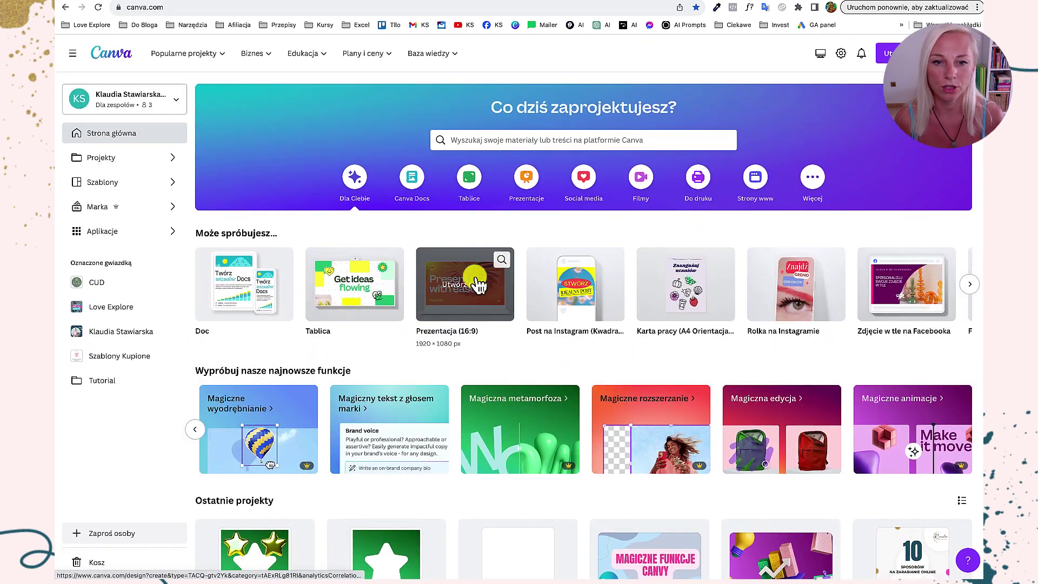
{"action": "left_click", "coordinate": [479, 280]}
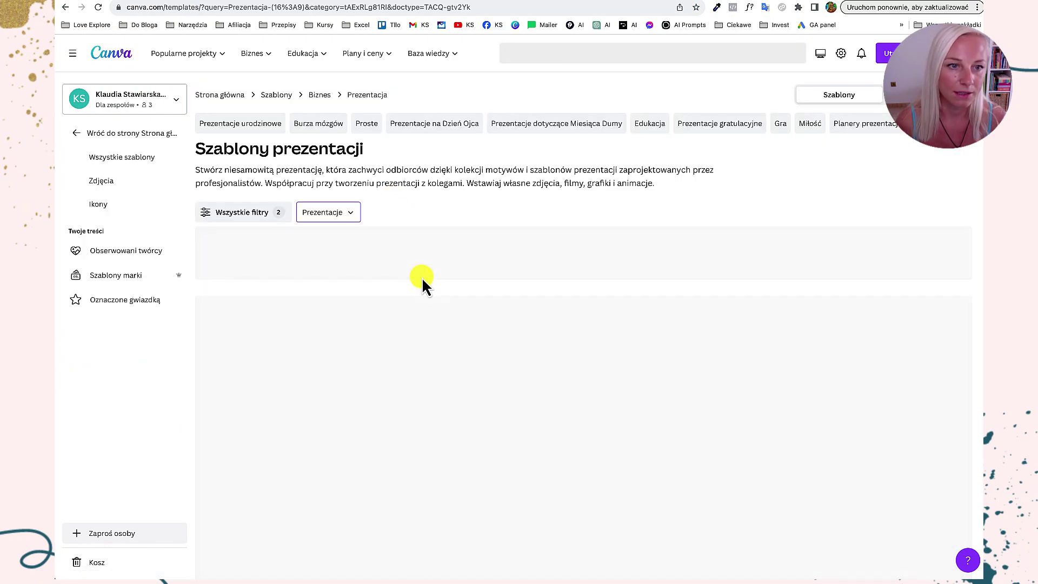
{"action": "scroll", "coordinate": [421, 276], "scroll_direction": "down", "scroll_amount": 2}
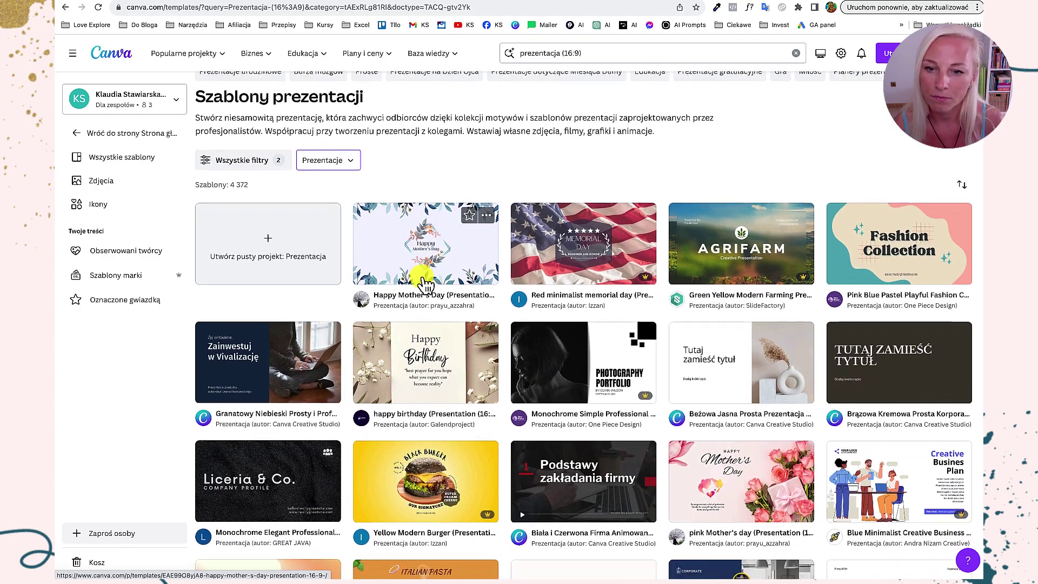
{"action": "scroll", "coordinate": [424, 281], "scroll_direction": "down", "scroll_amount": 5}
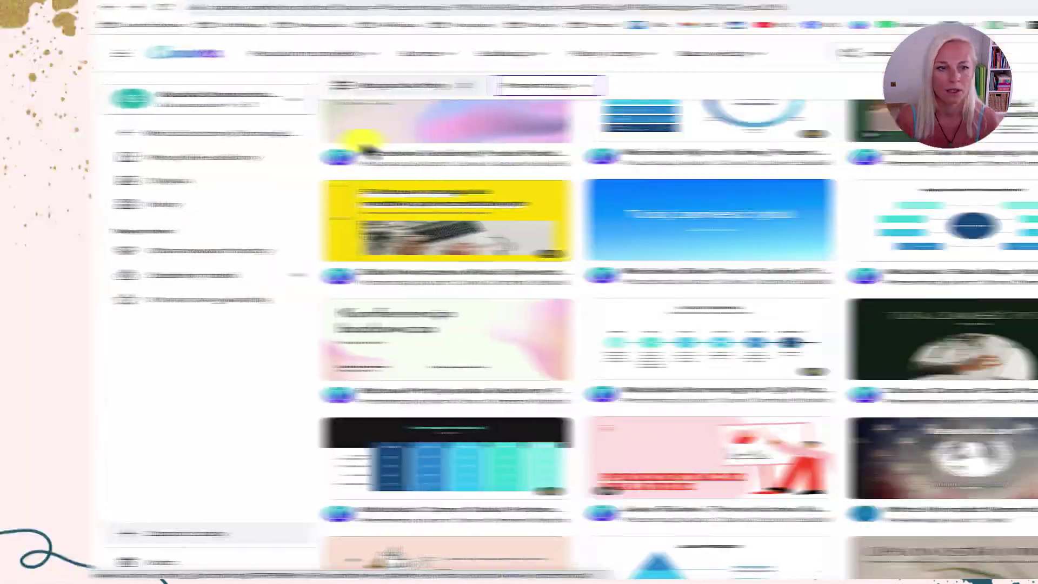
{"action": "left_click", "coordinate": [434, 196]}
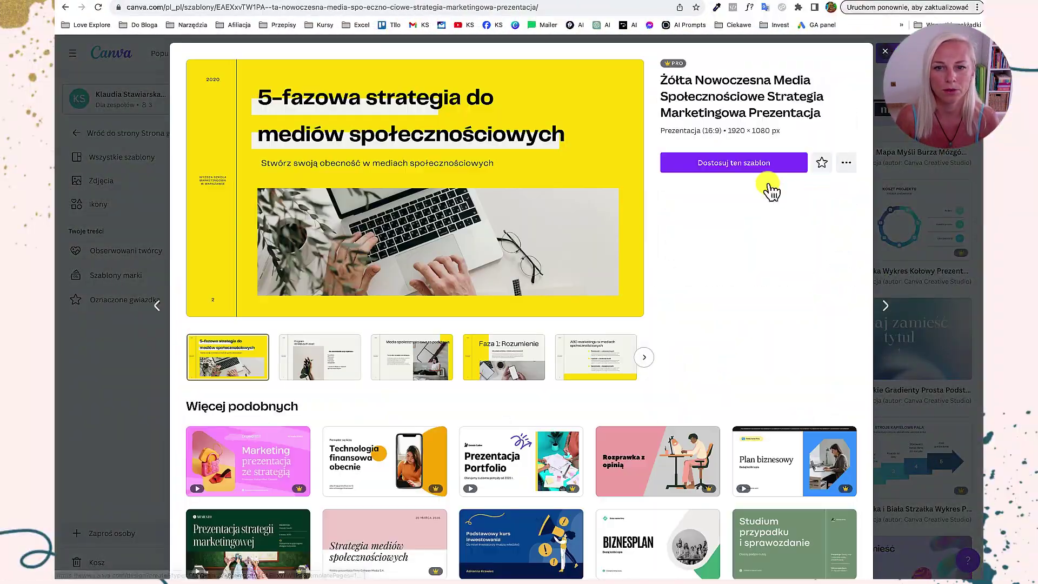
{"action": "left_click", "coordinate": [752, 162]}
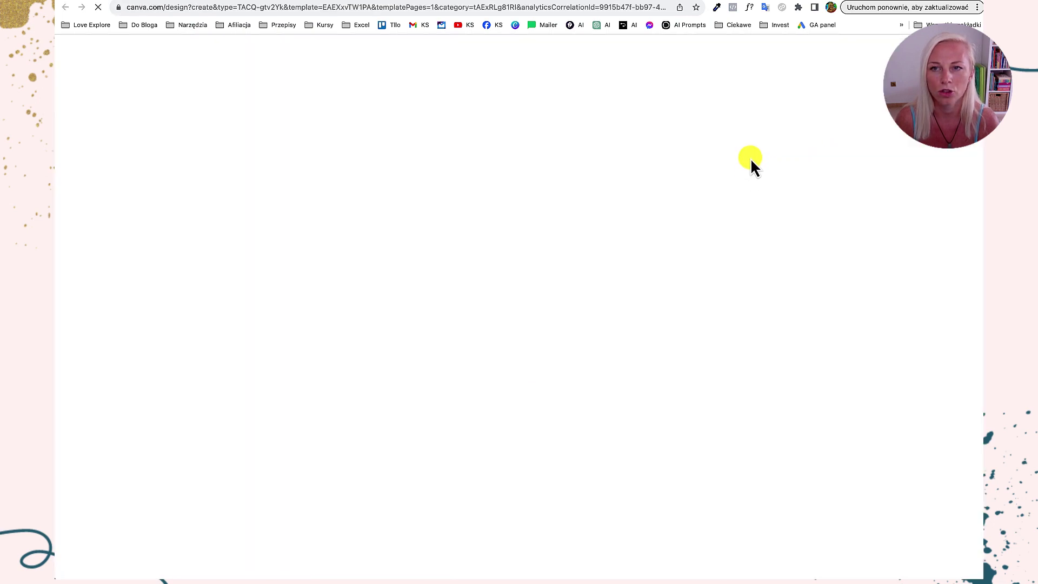
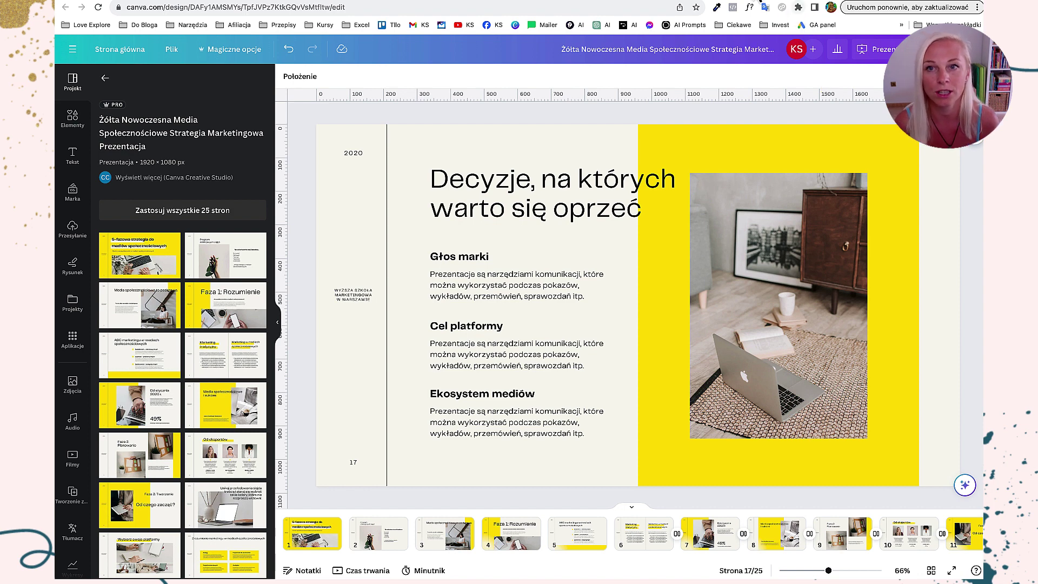
- Leave the yellow presentation template and look through pages 1 to 6 of the design "Karuzela 10 sposobów na zarabianie online", ending on page 1
{"action": "key", "text": "alt+Left"}
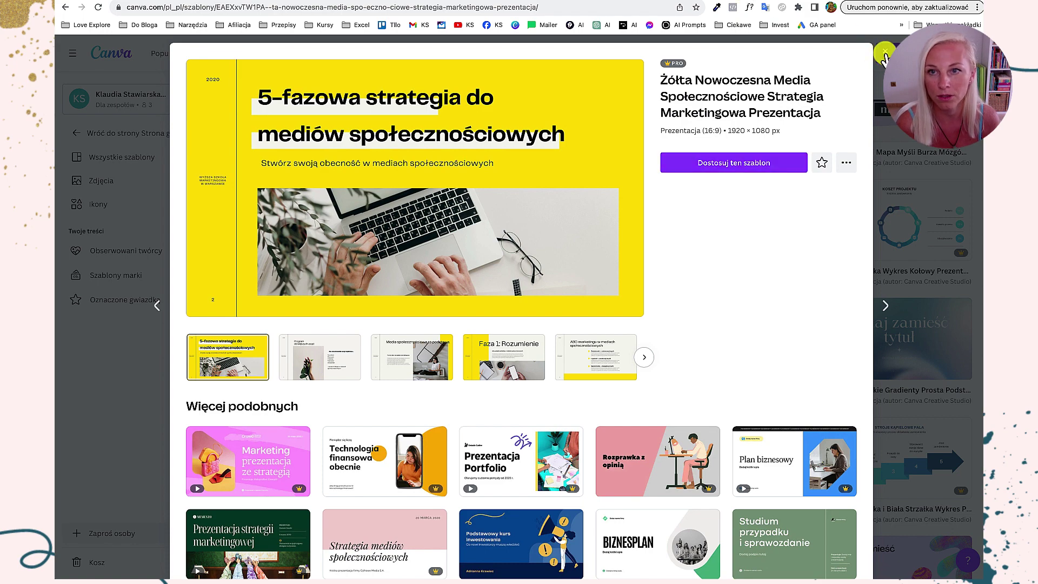
{"action": "left_click", "coordinate": [884, 54]}
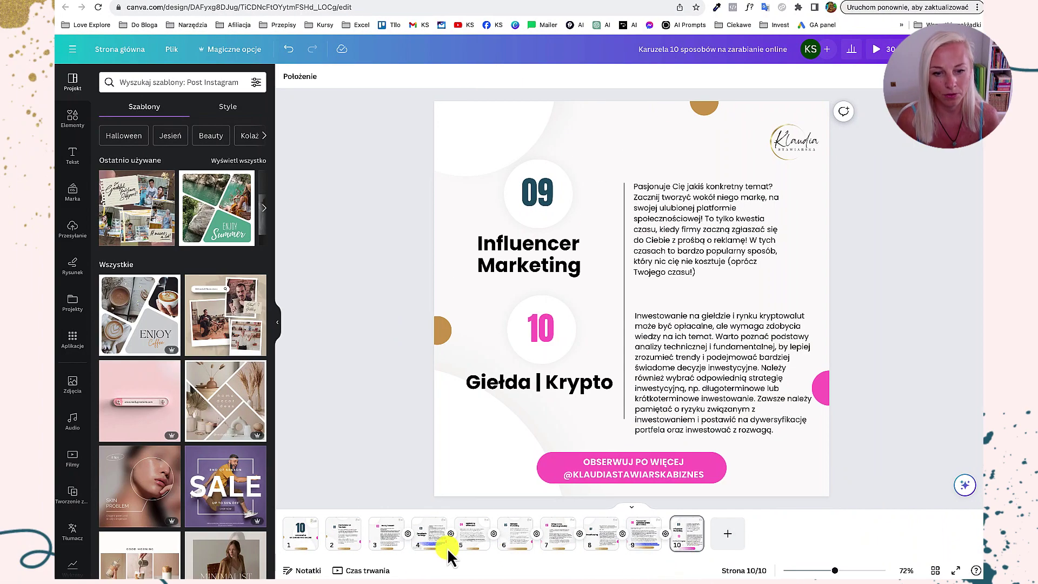
{"action": "left_click", "coordinate": [304, 549]}
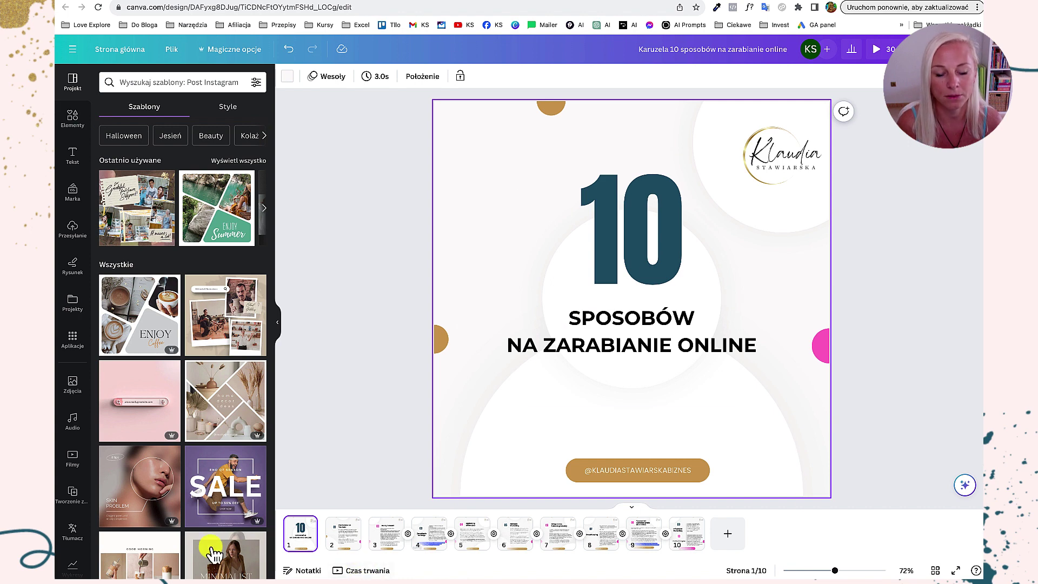
{"action": "left_click", "coordinate": [343, 546]}
{"action": "left_click", "coordinate": [395, 549]}
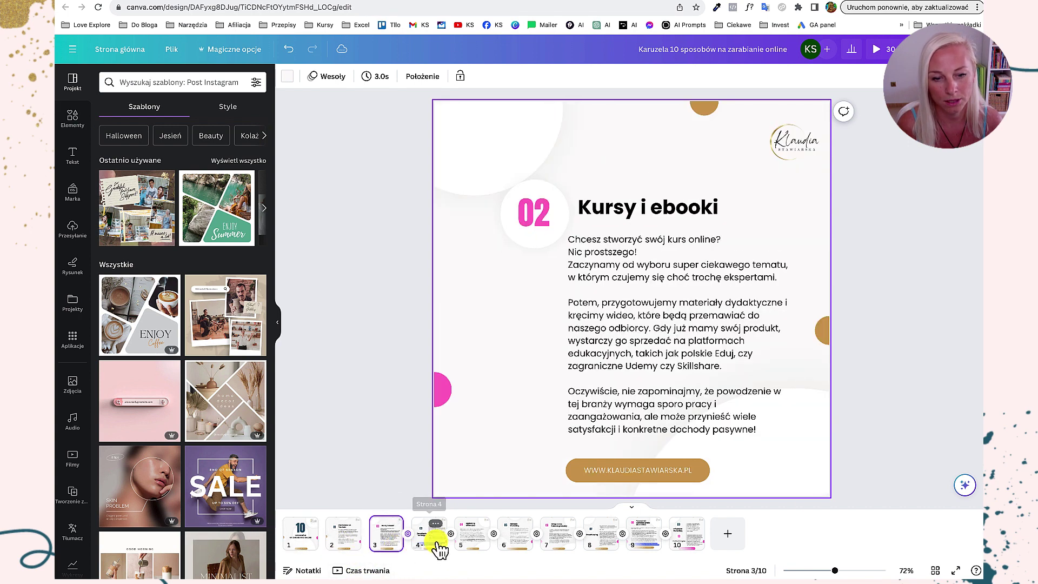
{"action": "left_click", "coordinate": [439, 549]}
{"action": "left_click", "coordinate": [472, 544]}
{"action": "left_click", "coordinate": [516, 544]}
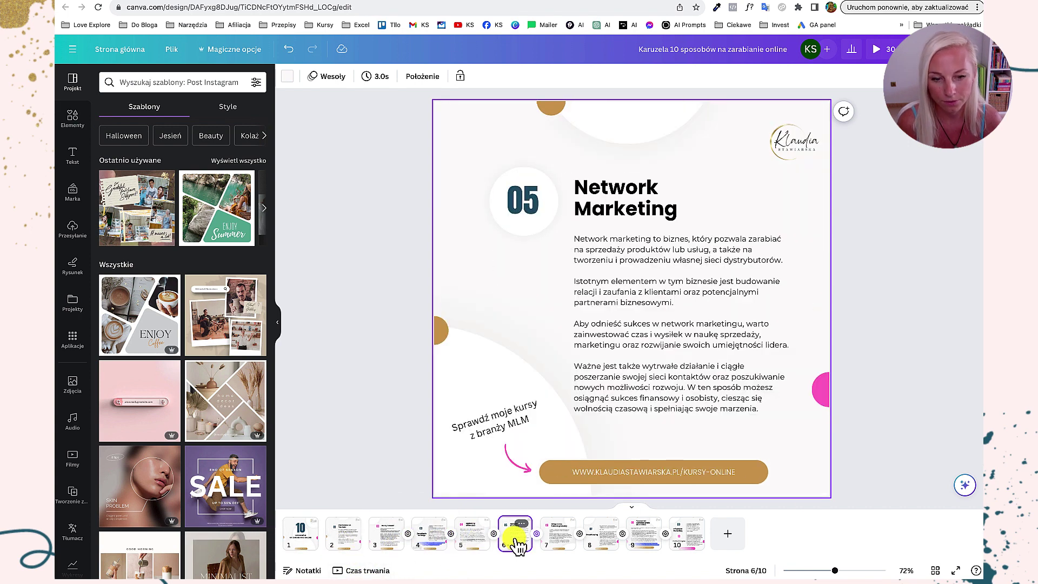
{"action": "left_click", "coordinate": [304, 533]}
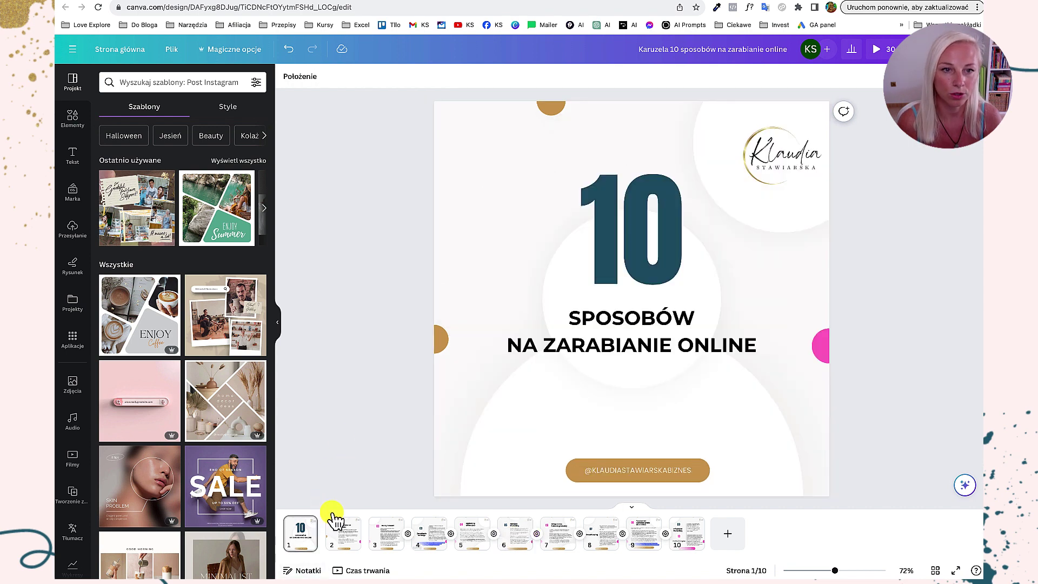
{"action": "right_click", "coordinate": [301, 533]}
{"action": "left_click", "coordinate": [299, 502]}
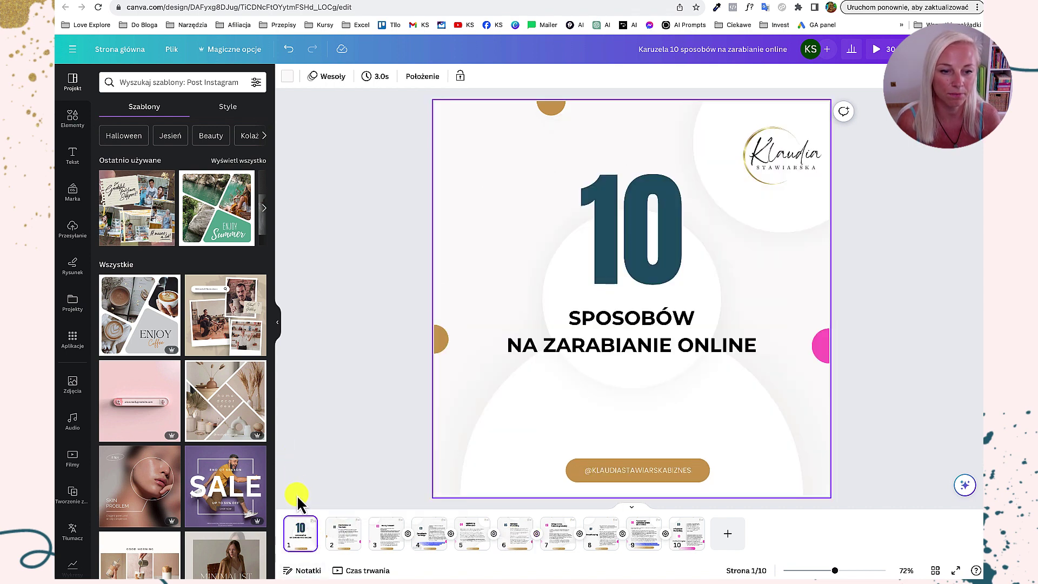
- Apply the Energetyczna style from Magiczne animacje to the carousel's pages
{"action": "left_click", "coordinate": [319, 77]}
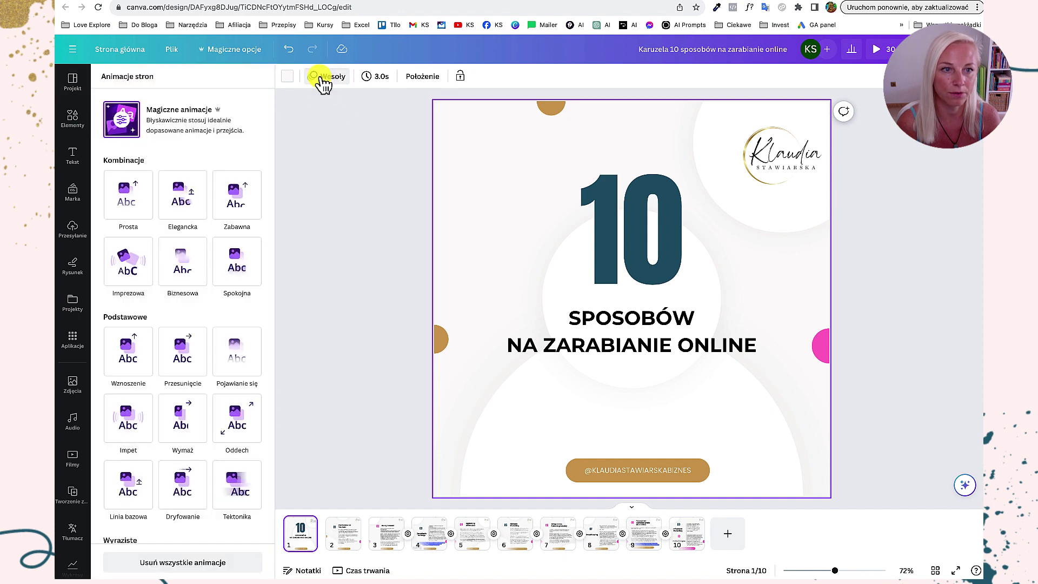
{"action": "left_click", "coordinate": [169, 123]}
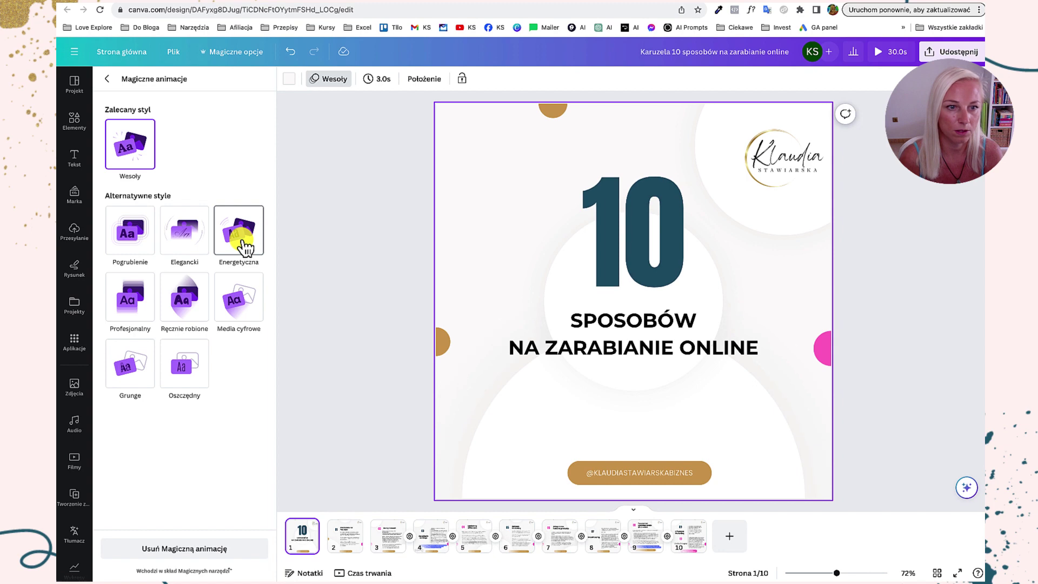
{"action": "left_click", "coordinate": [242, 241]}
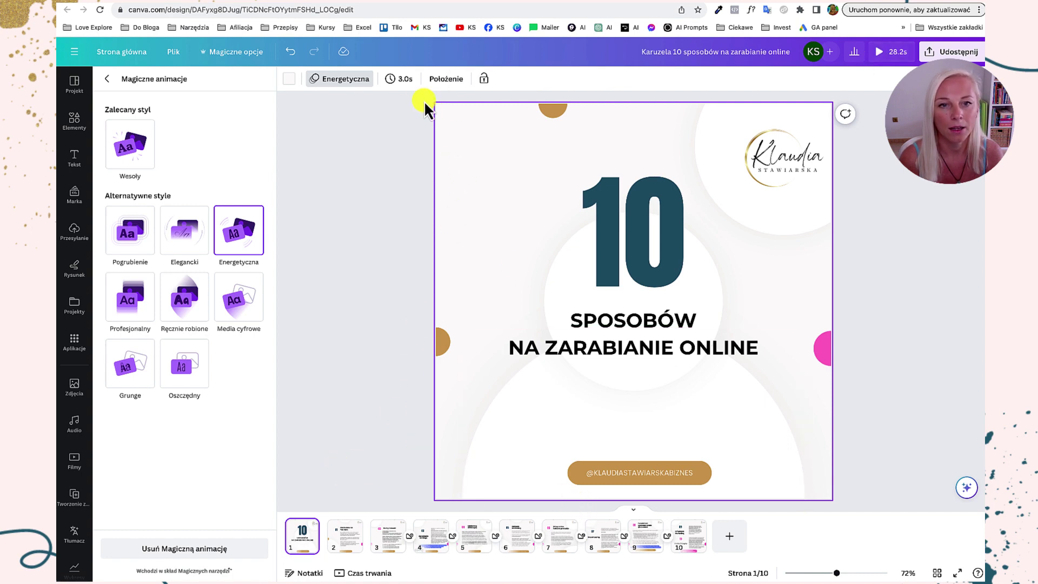
- Set the page time to 2.0 s for all 10 pages, play the preview of the animated carousel, and close it
{"action": "left_click", "coordinate": [407, 84]}
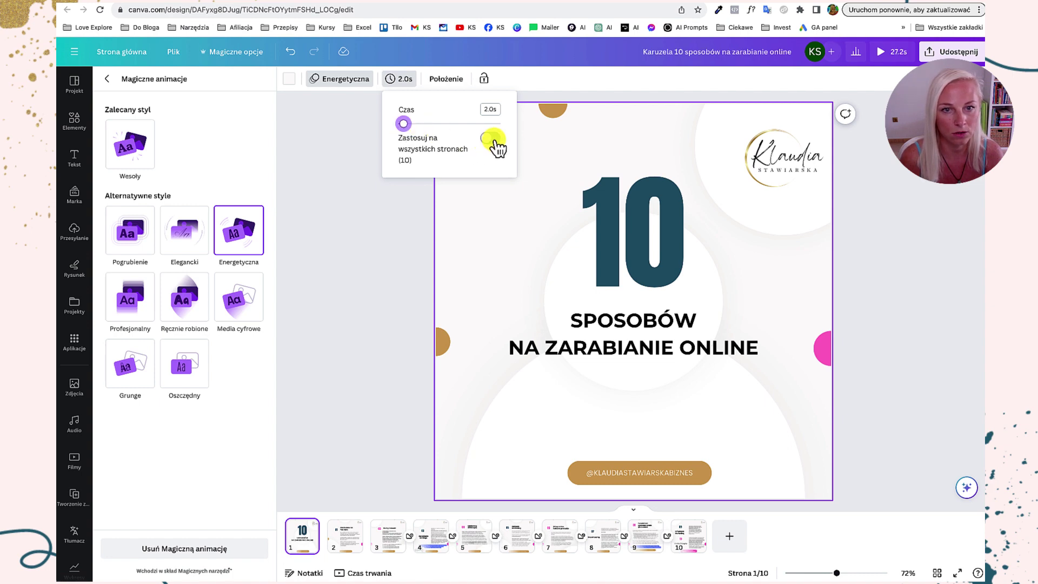
{"action": "left_click", "coordinate": [489, 140]}
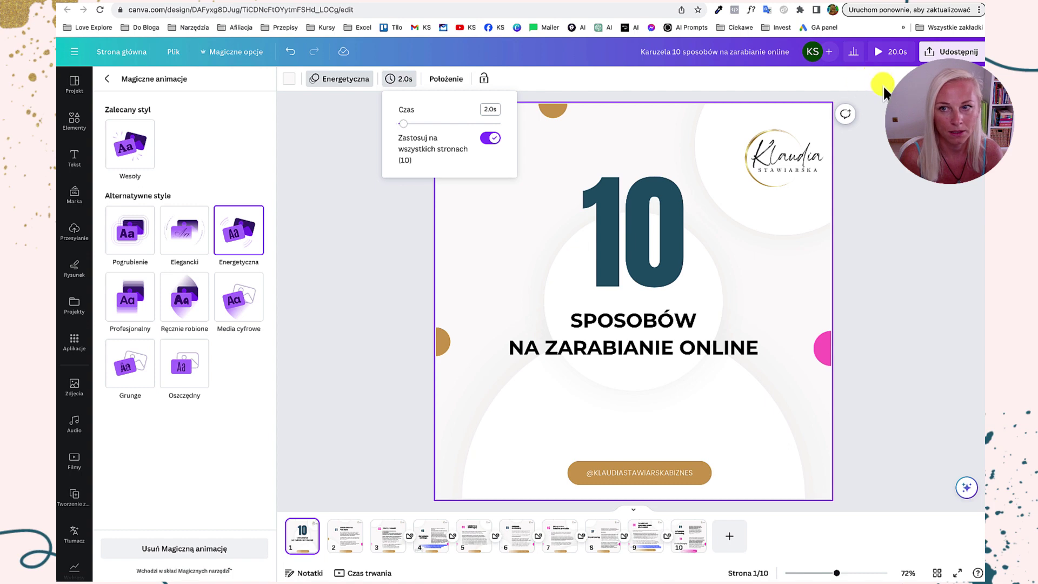
{"action": "left_click", "coordinate": [892, 54]}
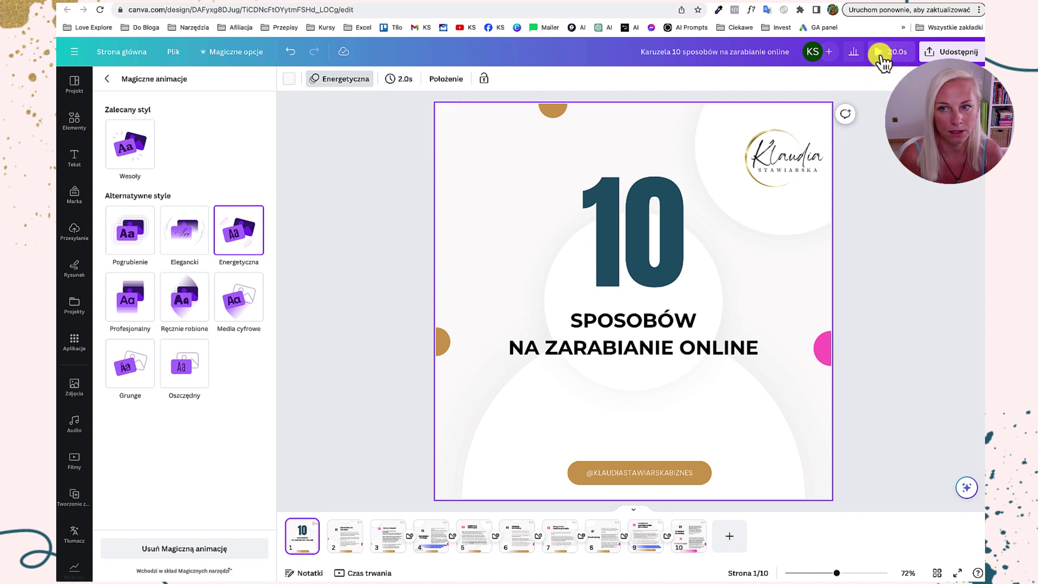
{"action": "left_click", "coordinate": [880, 54]}
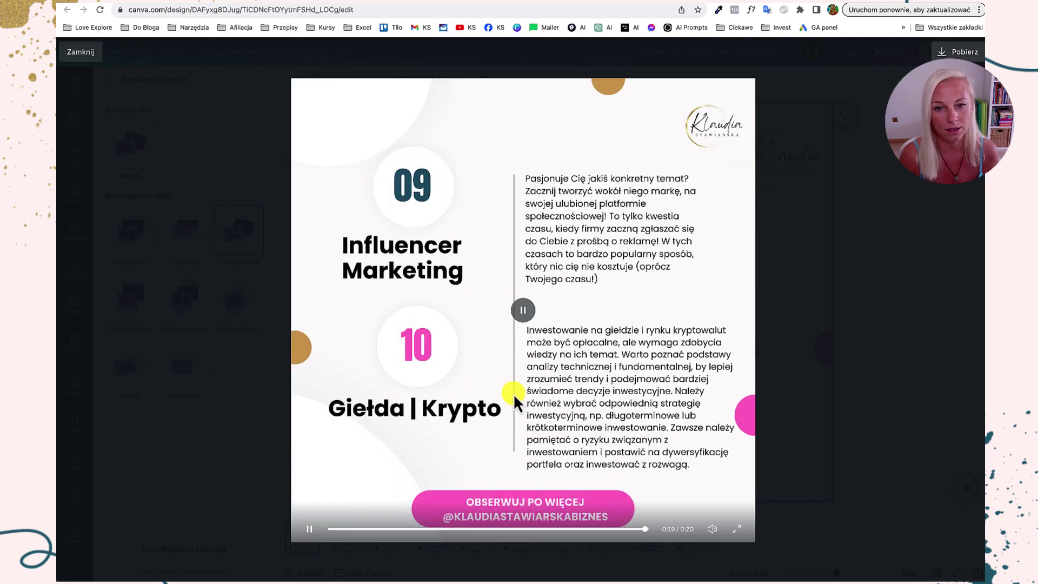
{"action": "left_click", "coordinate": [858, 224]}
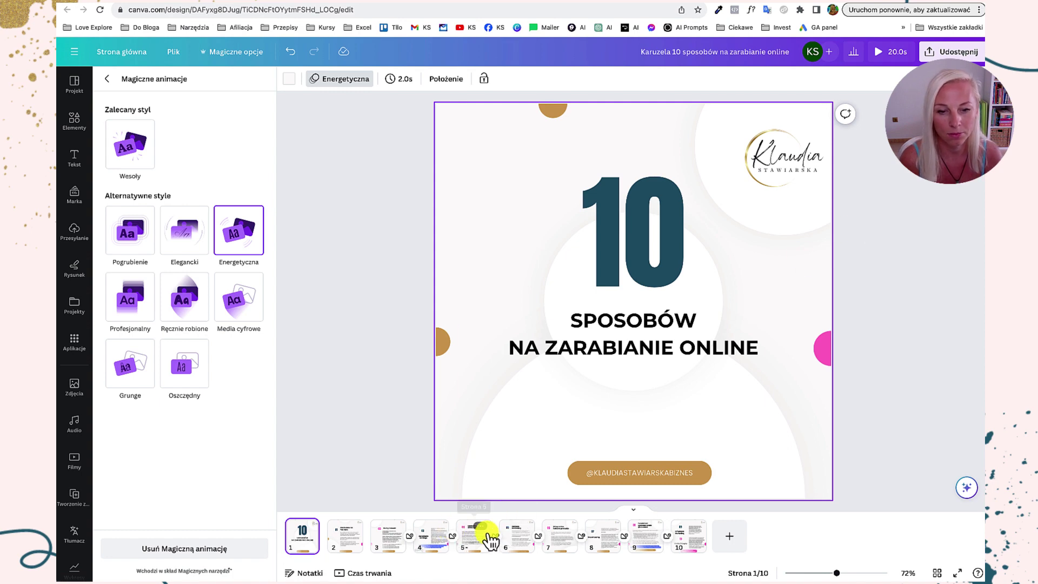
- On page 2, delete the body paragraph and move the heading "Zarabianie na YouTube" and the number 01 down to the middle
{"action": "left_click", "coordinate": [348, 540]}
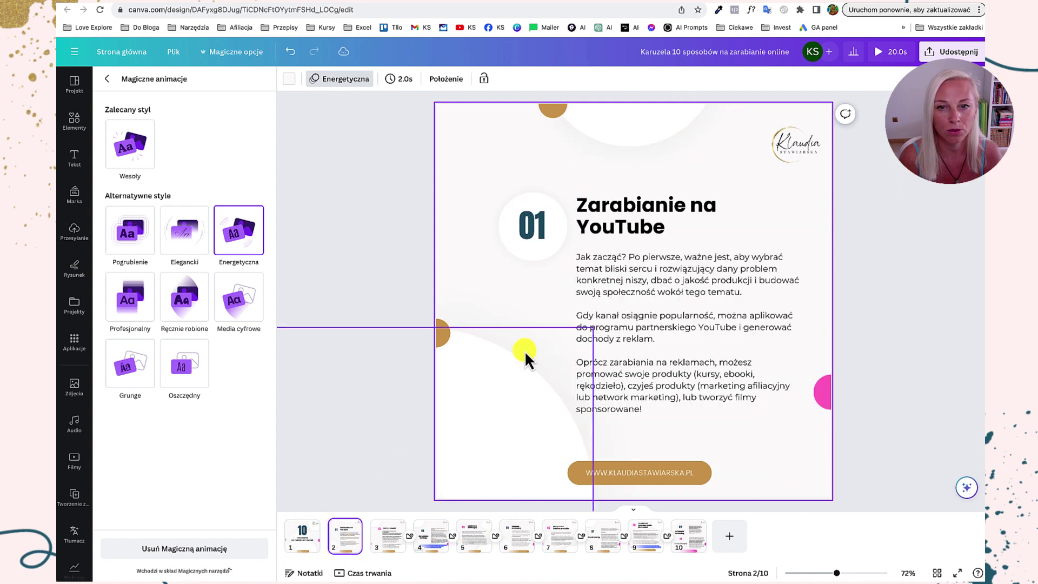
{"action": "left_click", "coordinate": [658, 283]}
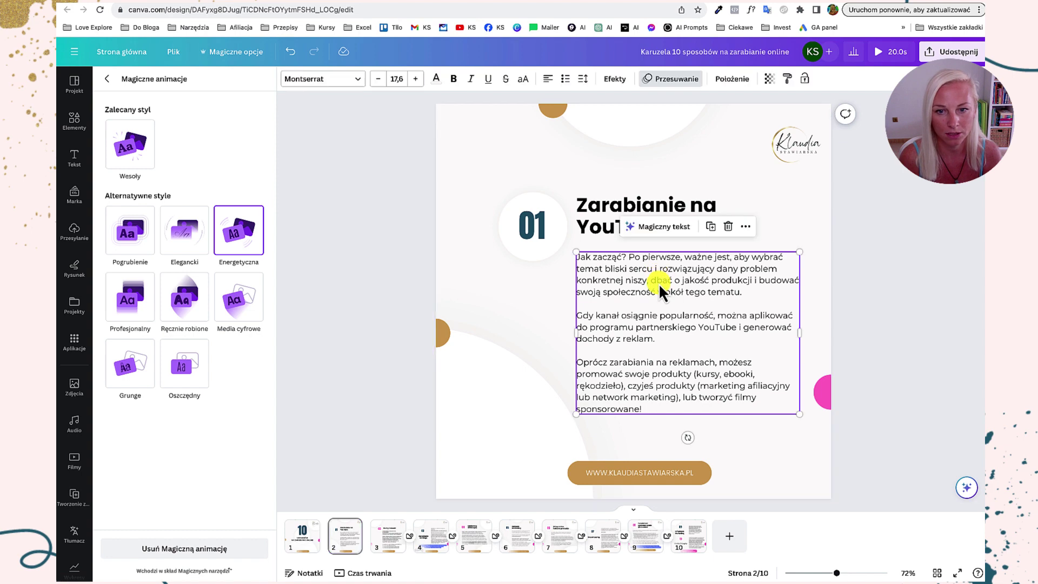
{"action": "key", "text": "Delete"}
{"action": "left_click_drag", "start_coordinate": [623, 210], "coordinate": [626, 294]}
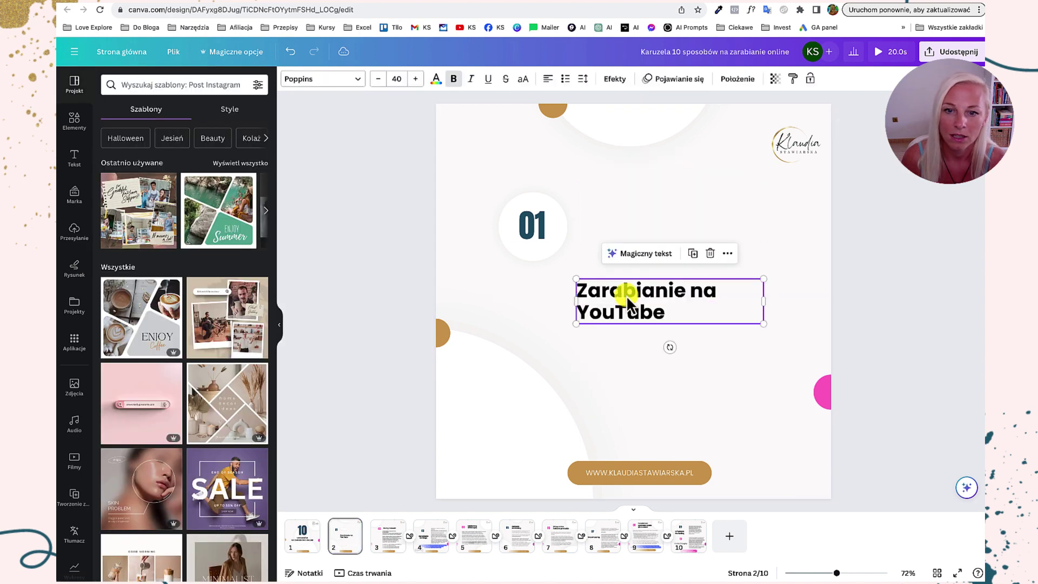
{"action": "left_click_drag", "start_coordinate": [474, 183], "coordinate": [521, 300]}
- Look through pages 1 to 5 of the carousel to compare the simplified page 2 with the text-heavy pages
{"action": "left_click", "coordinate": [372, 531]}
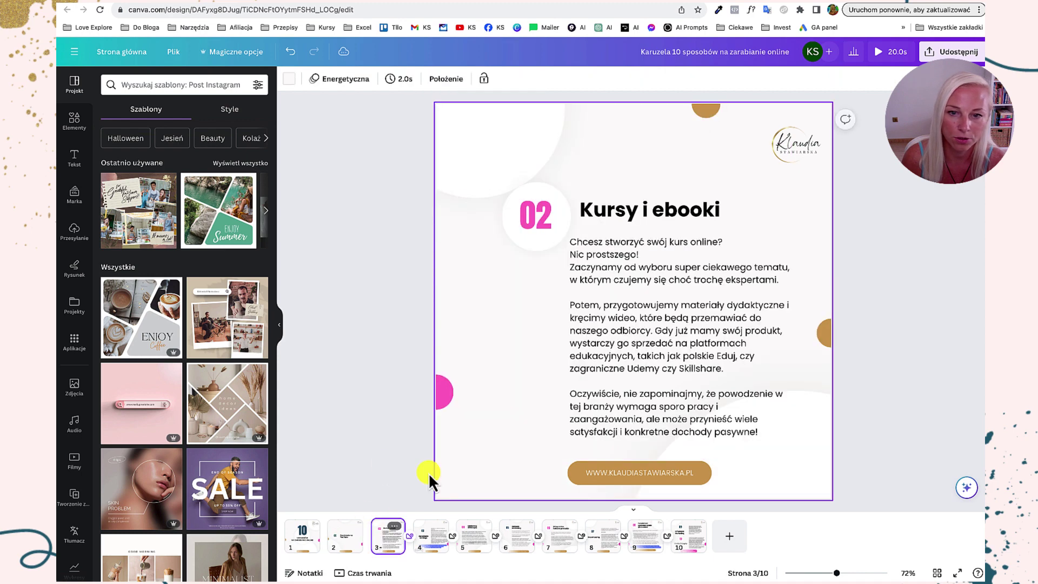
{"action": "left_click", "coordinate": [593, 357]}
{"action": "left_click", "coordinate": [301, 541]}
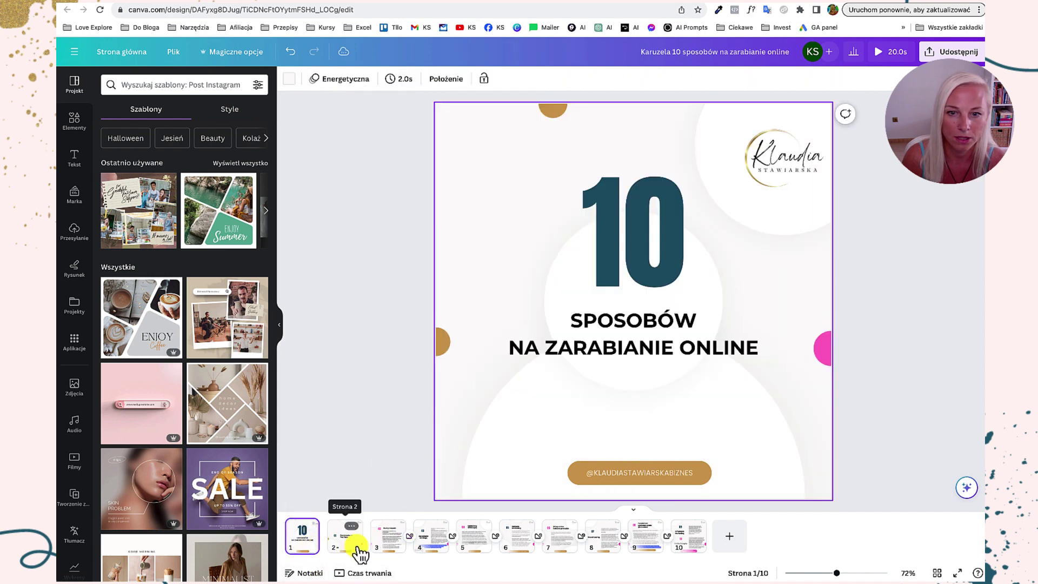
{"action": "left_click", "coordinate": [354, 548]}
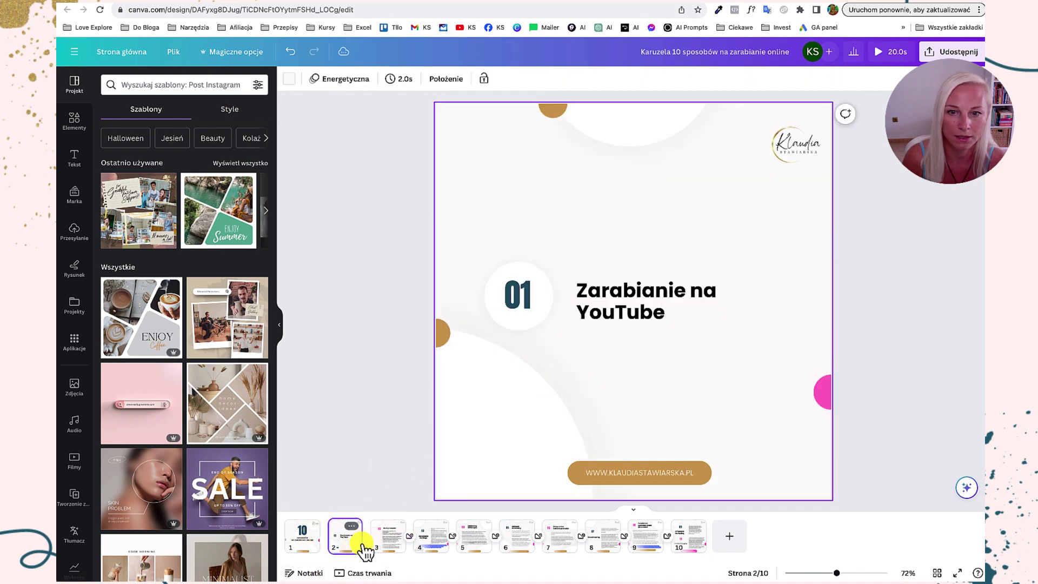
{"action": "left_click", "coordinate": [393, 543]}
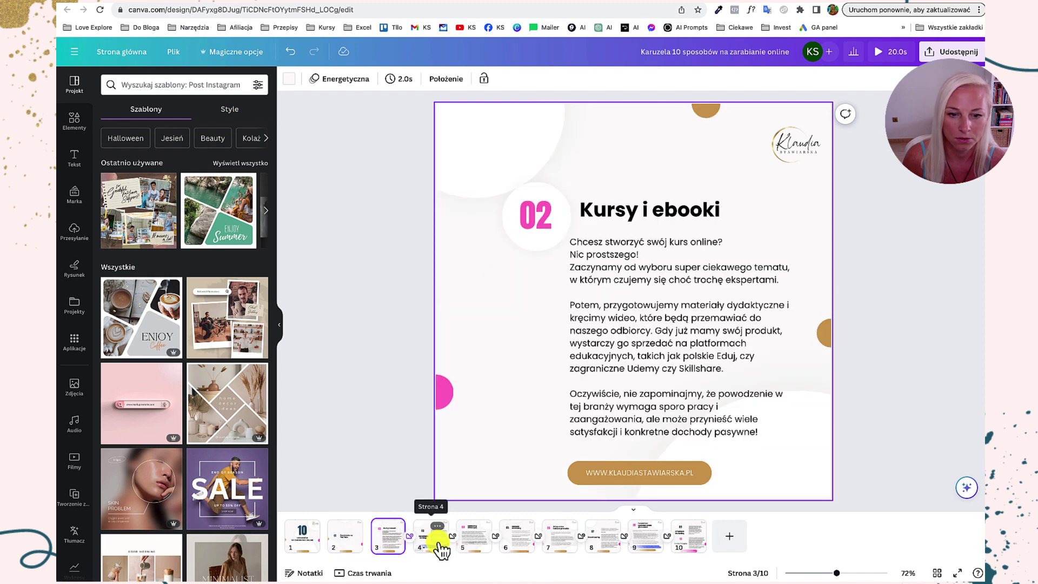
{"action": "left_click", "coordinate": [439, 542]}
{"action": "left_click", "coordinate": [484, 547]}
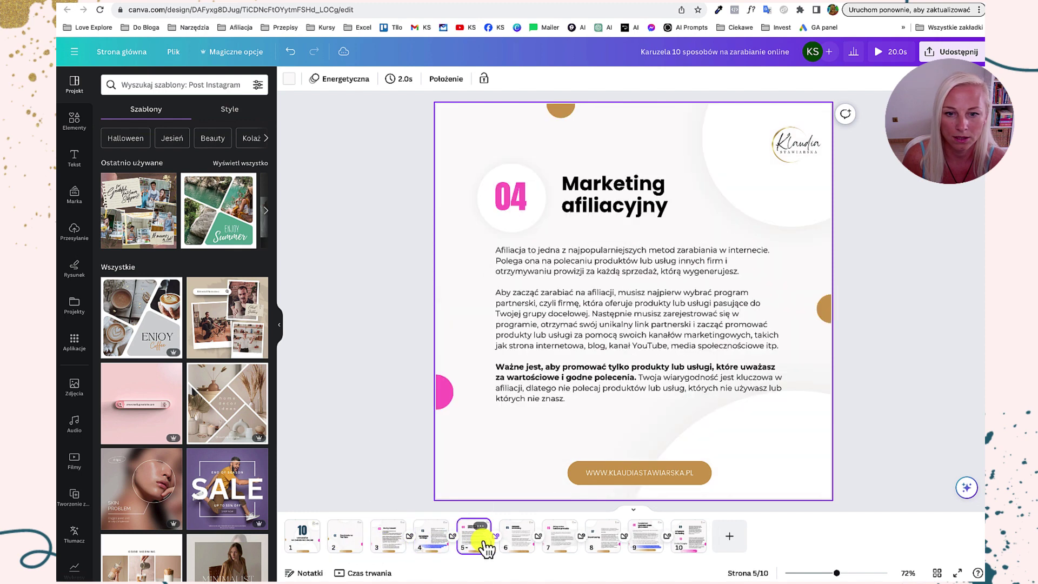
{"action": "left_click", "coordinate": [317, 550]}
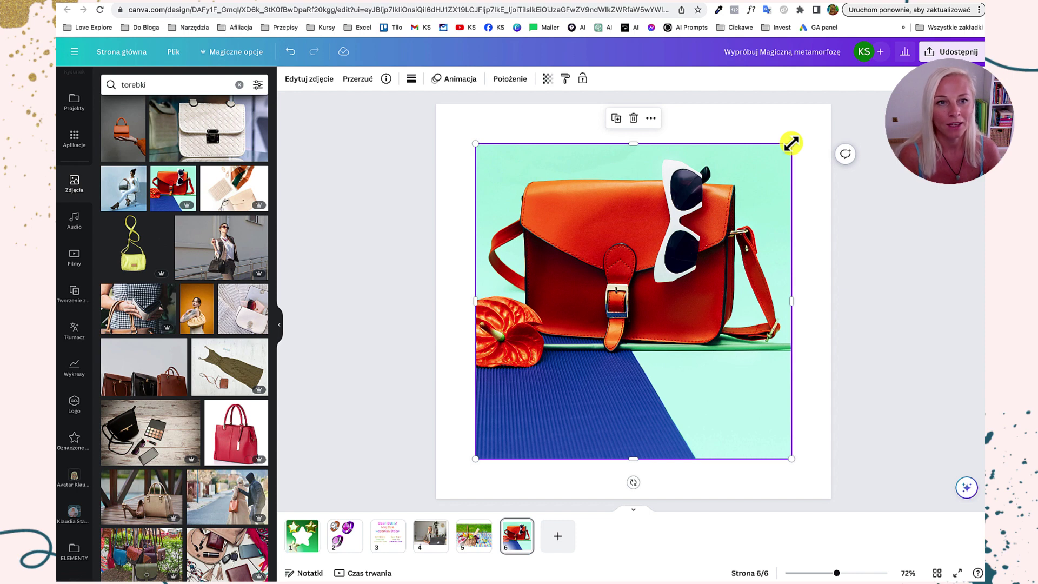
{"action": "left_click", "coordinate": [821, 187]}
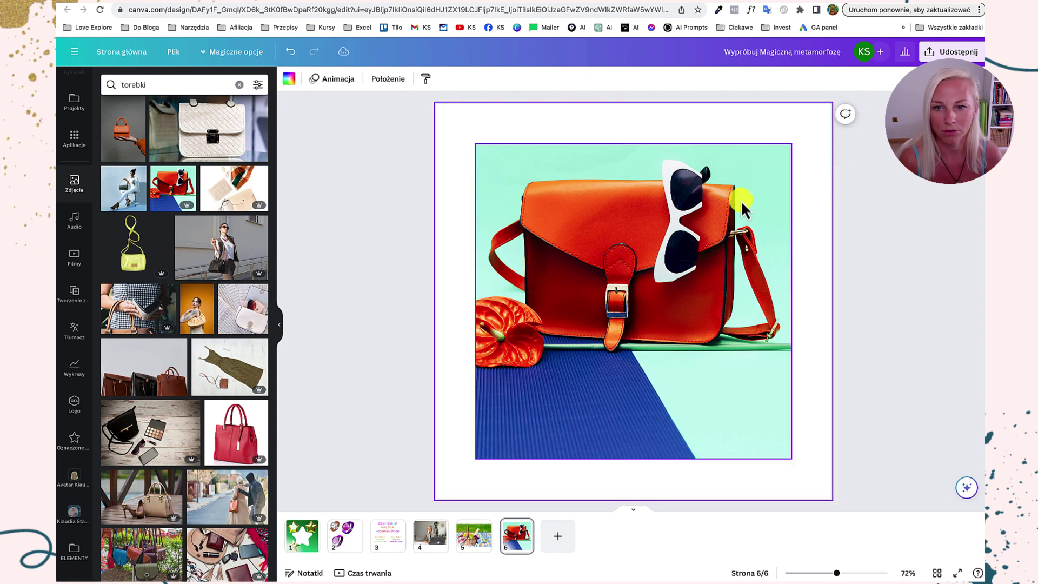
{"action": "mouse_move", "coordinate": [740, 200]}
{"action": "left_mouse_down"}
{"action": "mouse_move", "coordinate": [752, 184]}
{"action": "mouse_move", "coordinate": [728, 203]}
{"action": "left_mouse_up"}
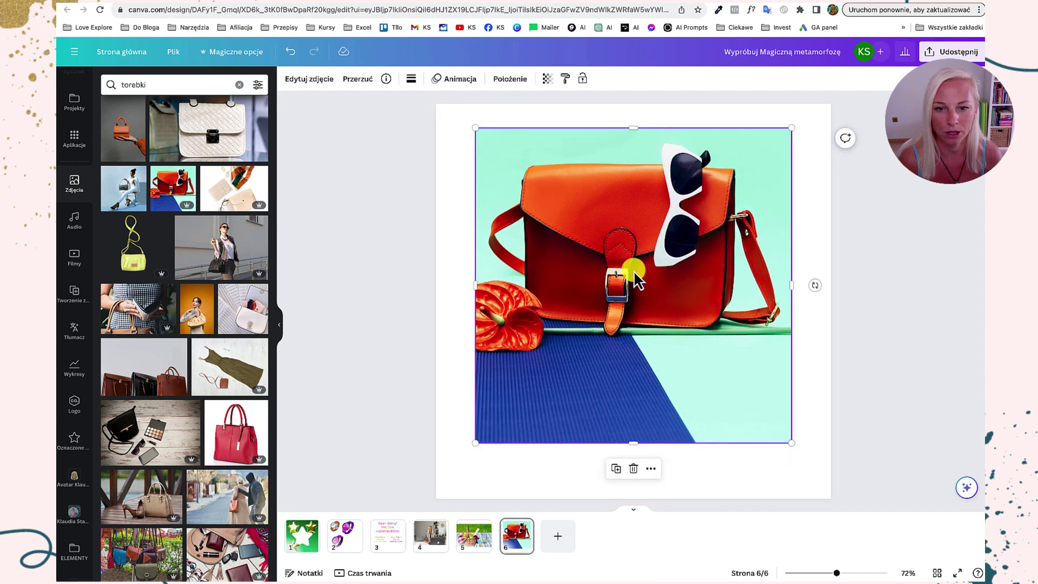
{"action": "left_click_drag", "start_coordinate": [624, 260], "coordinate": [619, 297]}
{"action": "key", "text": "super+z"}
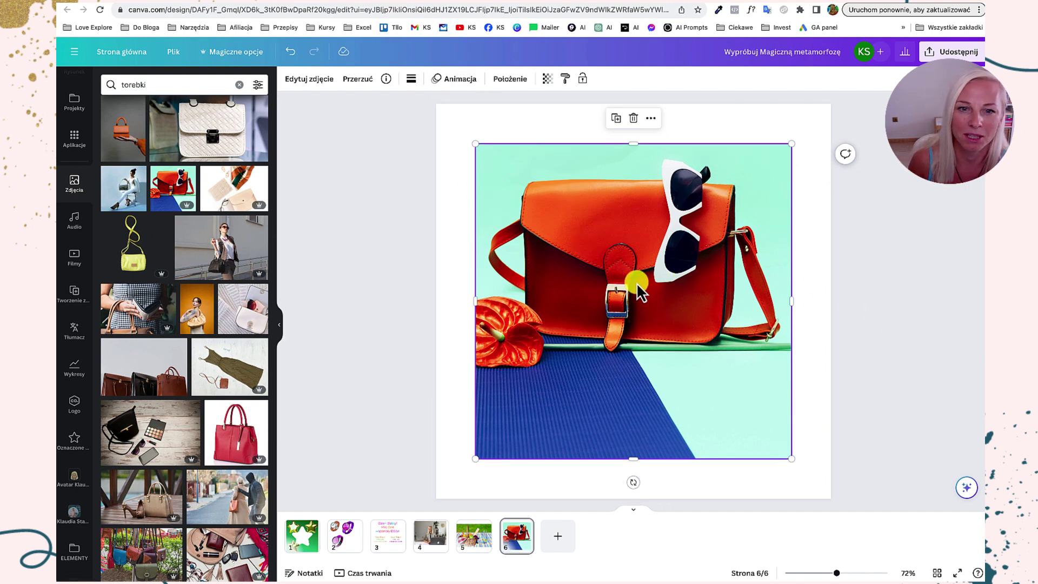
- In the handbag photo's colour adjustments, shift the orange #e64f1b to blue with Odcień -82 and adjust its saturation and brightness to a lighter tone
{"action": "left_click", "coordinate": [306, 81]}
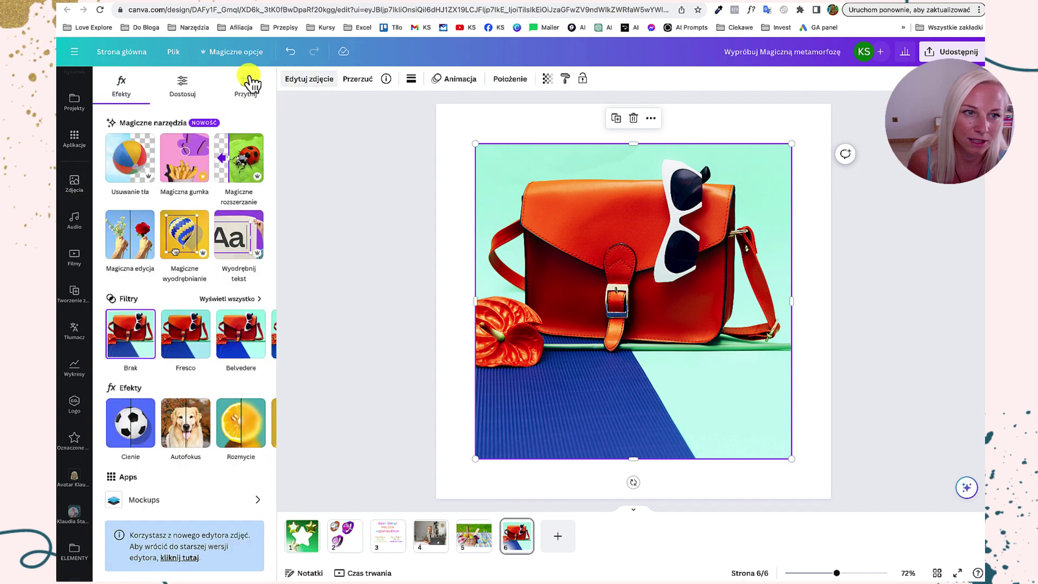
{"action": "left_click", "coordinate": [182, 86]}
{"action": "scroll", "coordinate": [162, 384], "scroll_direction": "down", "scroll_amount": 5}
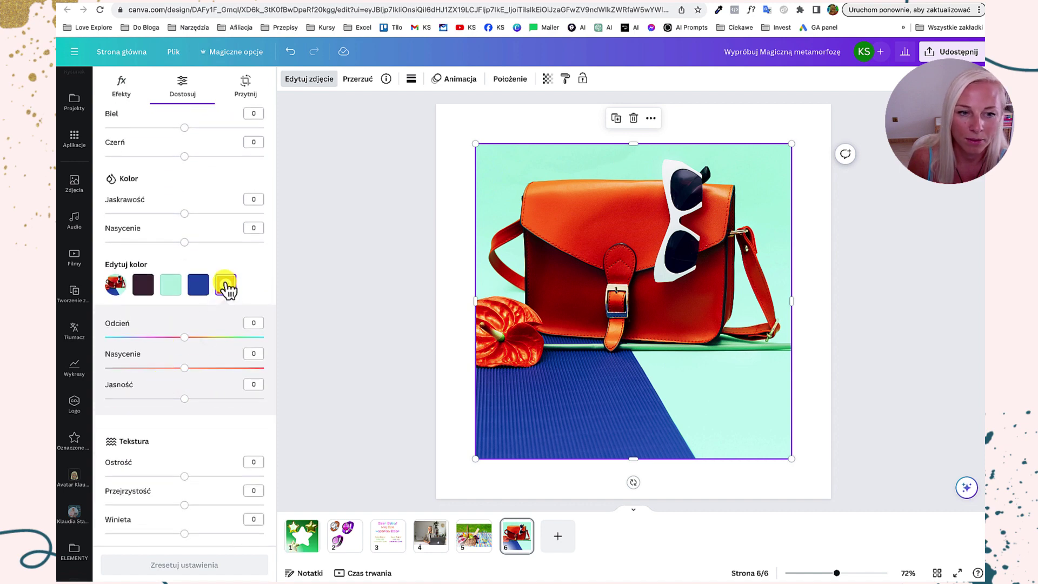
{"action": "left_click", "coordinate": [227, 285]}
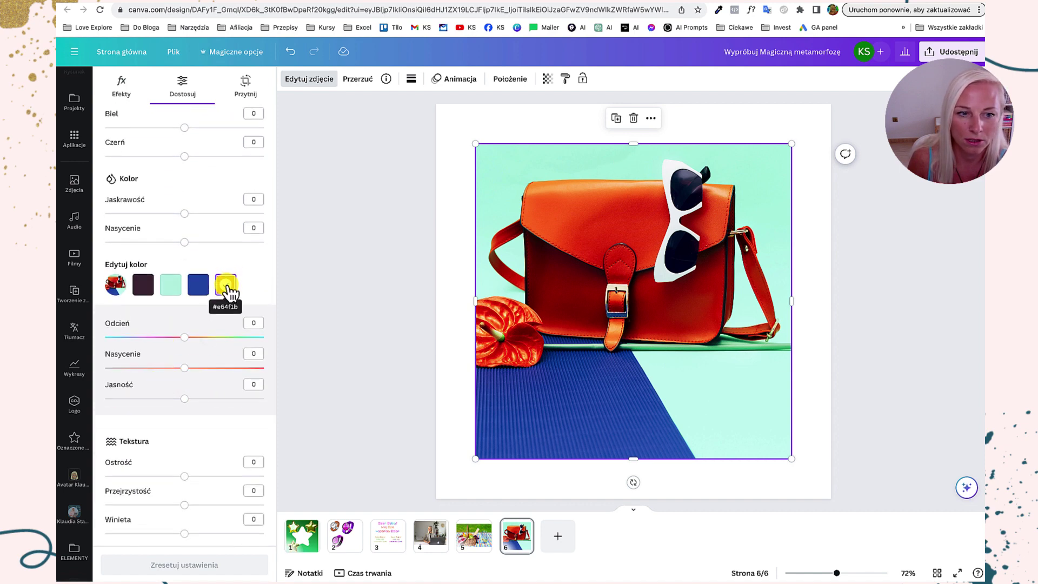
{"action": "left_click", "coordinate": [223, 400]}
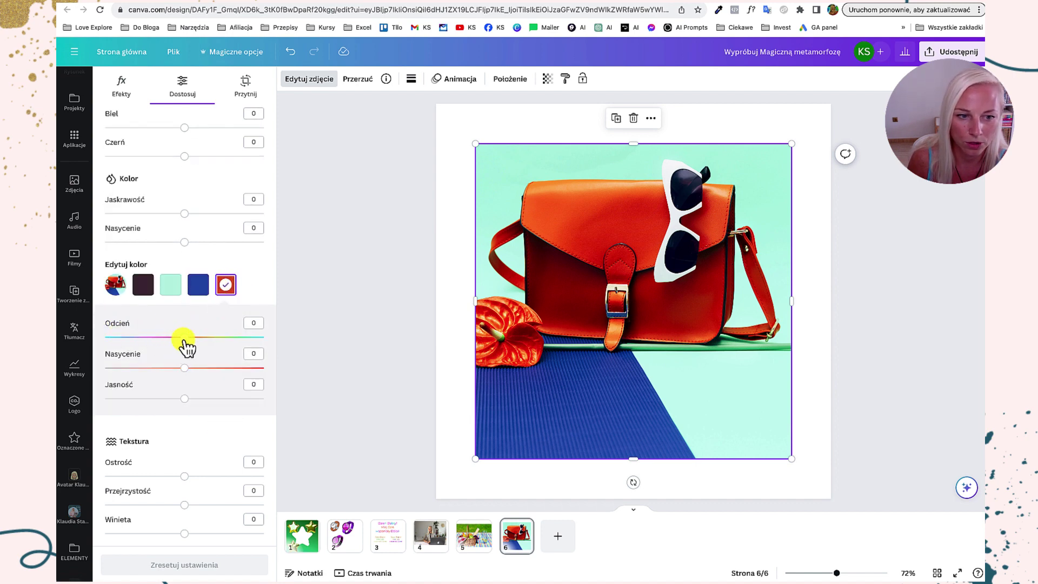
{"action": "left_click_drag", "start_coordinate": [185, 338], "coordinate": [117, 339]}
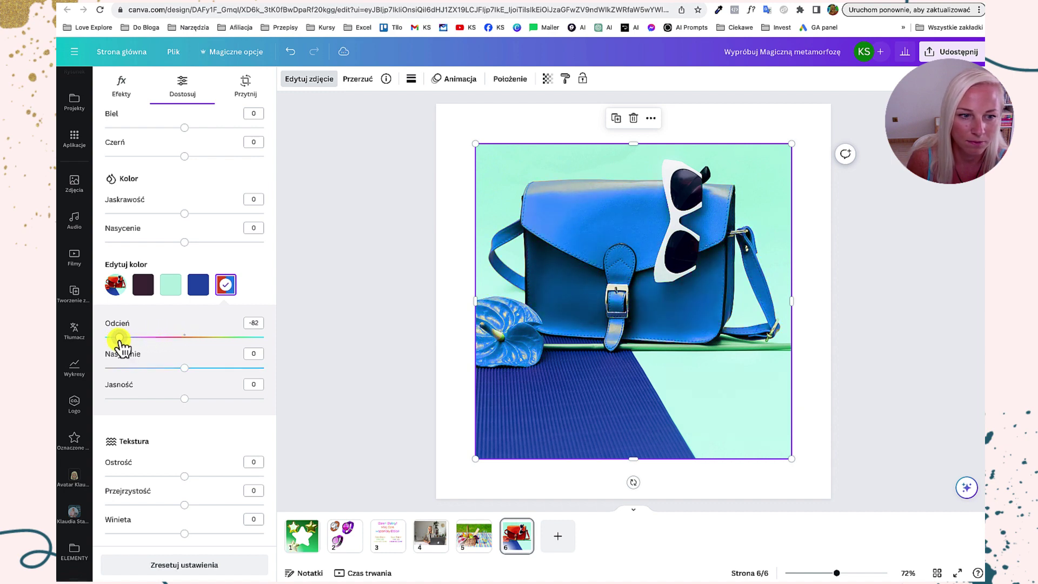
{"action": "left_click_drag", "start_coordinate": [186, 367], "coordinate": [225, 405]}
{"action": "left_click", "coordinate": [690, 405]}
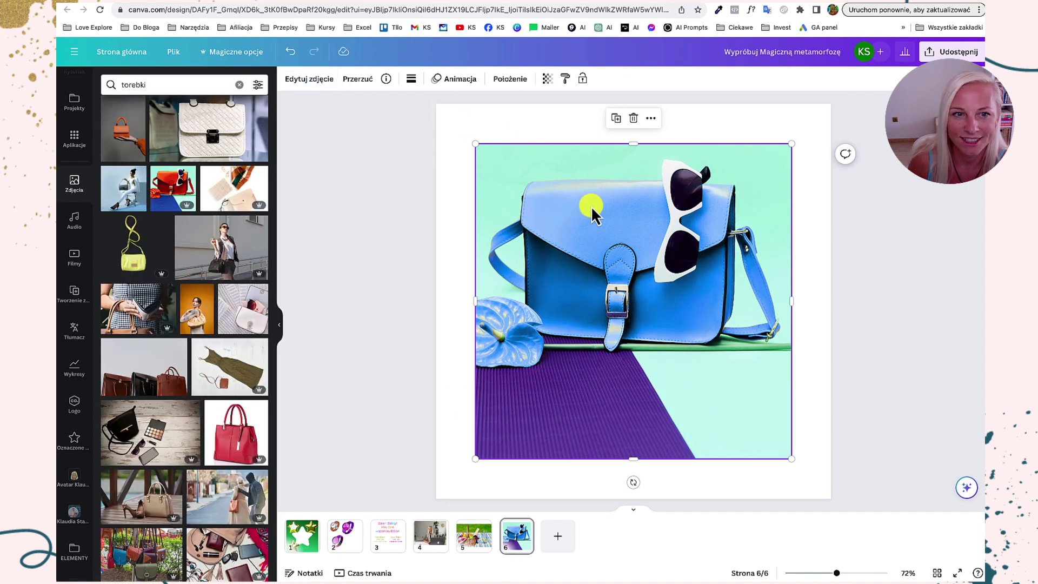
- Recolour the dark blue mat in the handbag photo to deep red by shifting its Odcień and raising its Nasycenie to about 87
{"action": "left_click", "coordinate": [318, 86]}
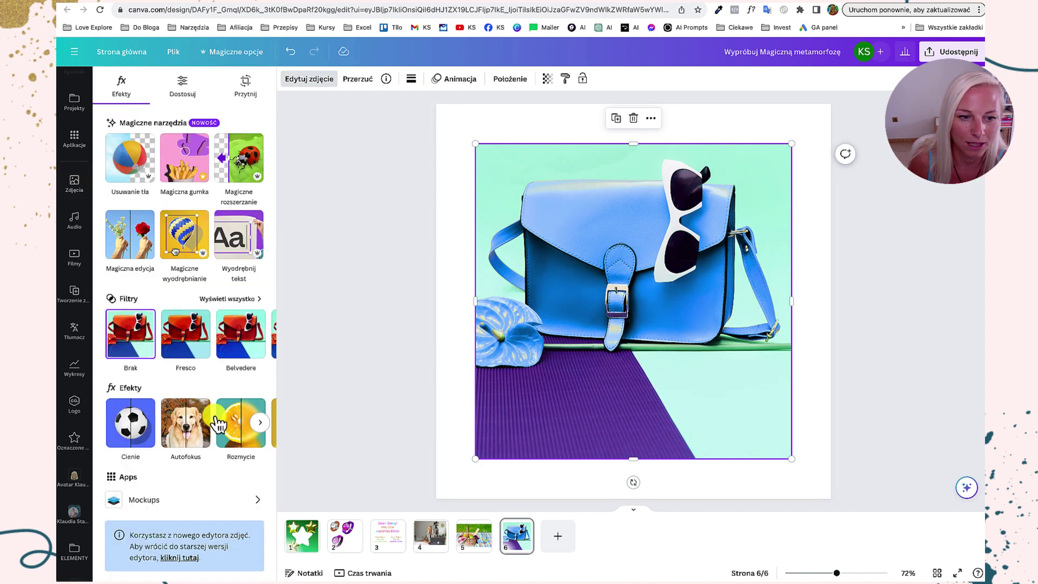
{"action": "left_click", "coordinate": [182, 87]}
{"action": "scroll", "coordinate": [188, 355], "scroll_direction": "down", "scroll_amount": 5}
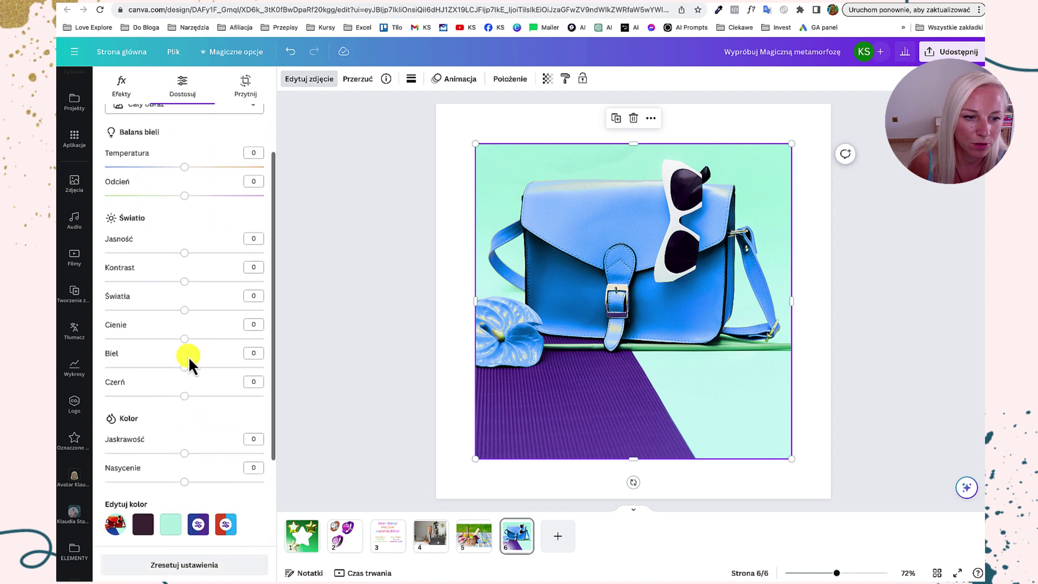
{"action": "left_click", "coordinate": [199, 405]}
{"action": "left_click_drag", "start_coordinate": [184, 456], "coordinate": [119, 454]}
{"action": "left_click_drag", "start_coordinate": [184, 488], "coordinate": [254, 487]}
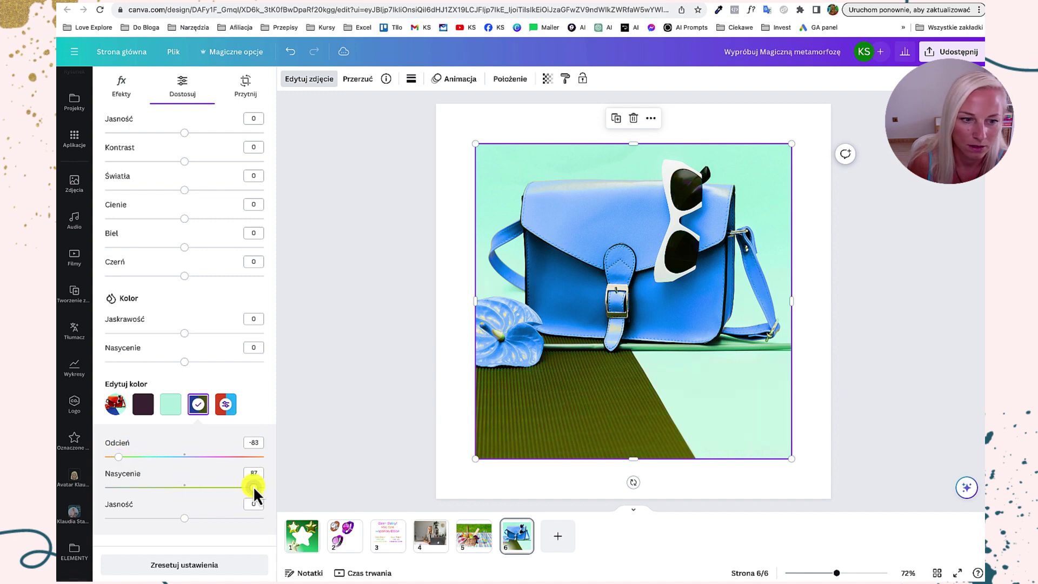
{"action": "left_click_drag", "start_coordinate": [118, 459], "coordinate": [237, 460]}
{"action": "left_click", "coordinate": [331, 81]}
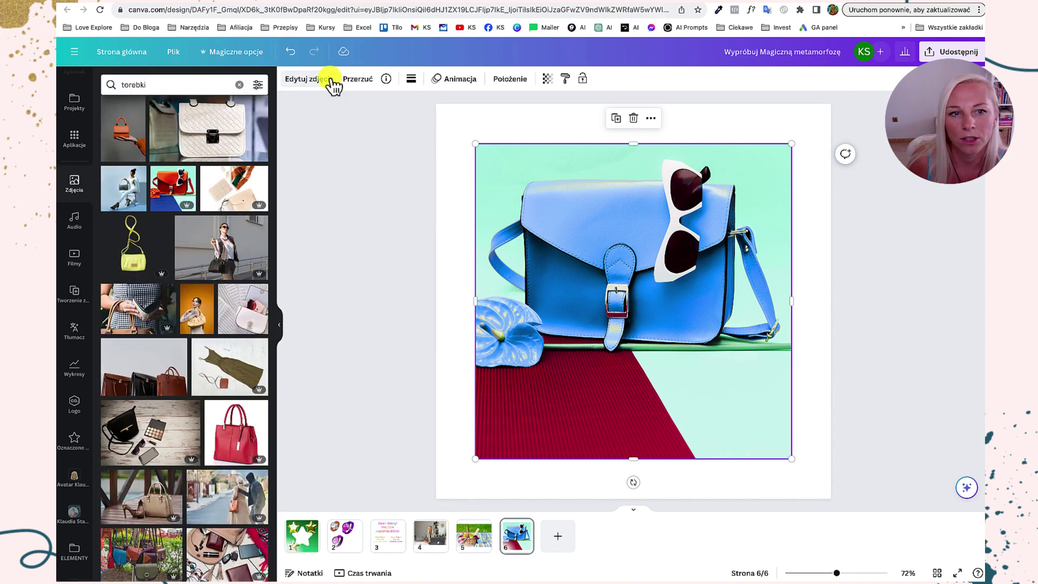
- Set the handbag photo's Jasność to 12, Kontrast to 35, Światła to -1, Cienie to 1, Jaskrawość to 35 and overall Nasycenie to 29
{"action": "left_click", "coordinate": [332, 81]}
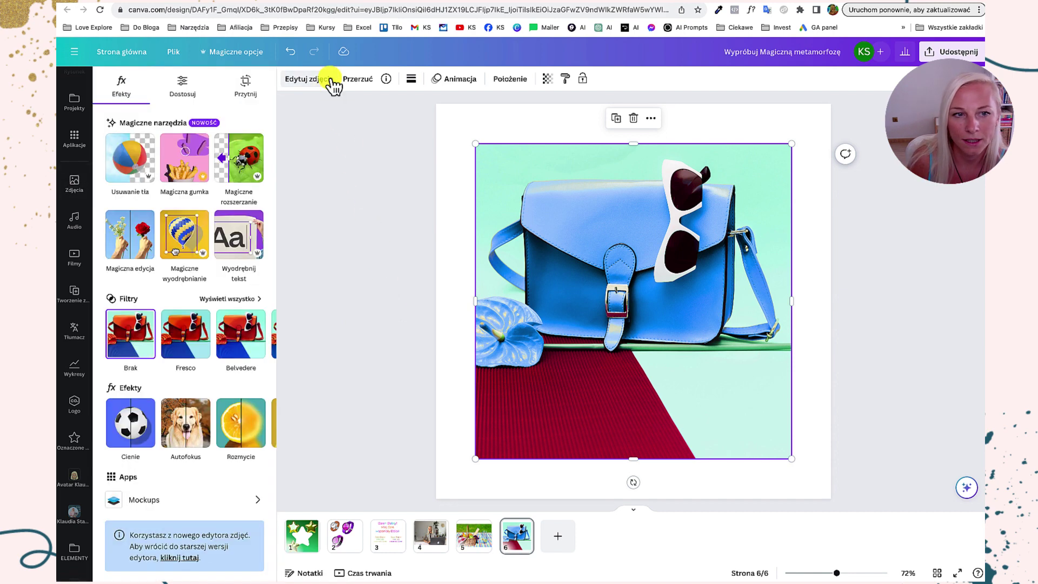
{"action": "left_click", "coordinate": [182, 84]}
{"action": "scroll", "coordinate": [184, 297], "scroll_direction": "down", "scroll_amount": 3}
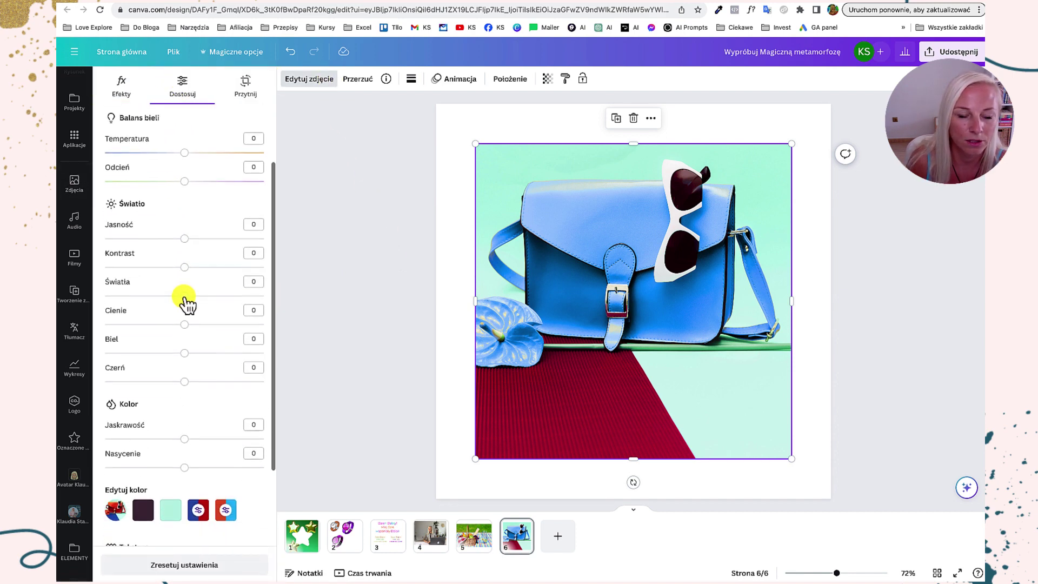
{"action": "left_click_drag", "start_coordinate": [185, 238], "coordinate": [146, 239]}
{"action": "left_click", "coordinate": [194, 238]}
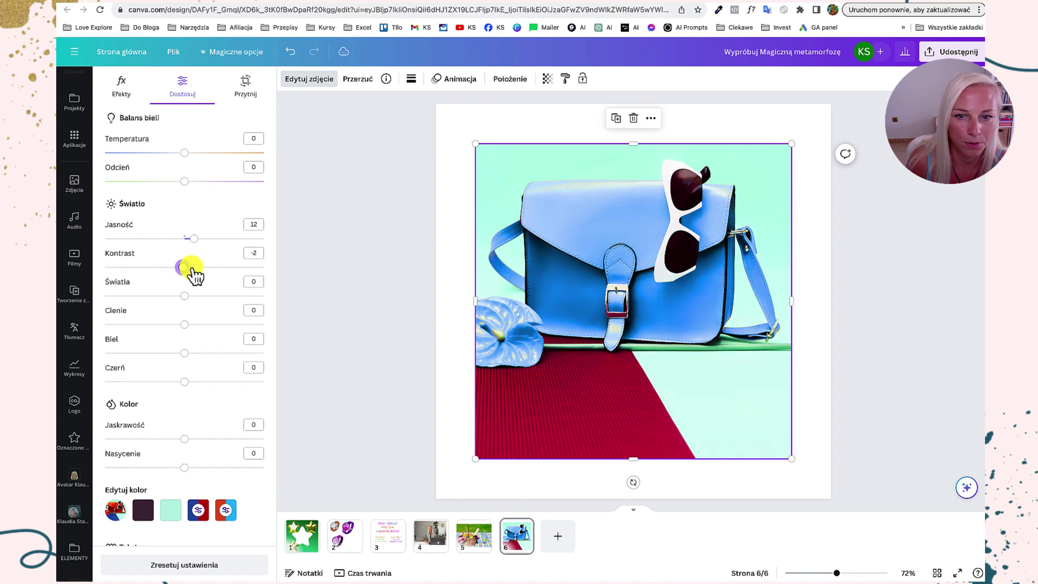
{"action": "left_click_drag", "start_coordinate": [185, 267], "coordinate": [212, 267]}
{"action": "left_click", "coordinate": [184, 296]}
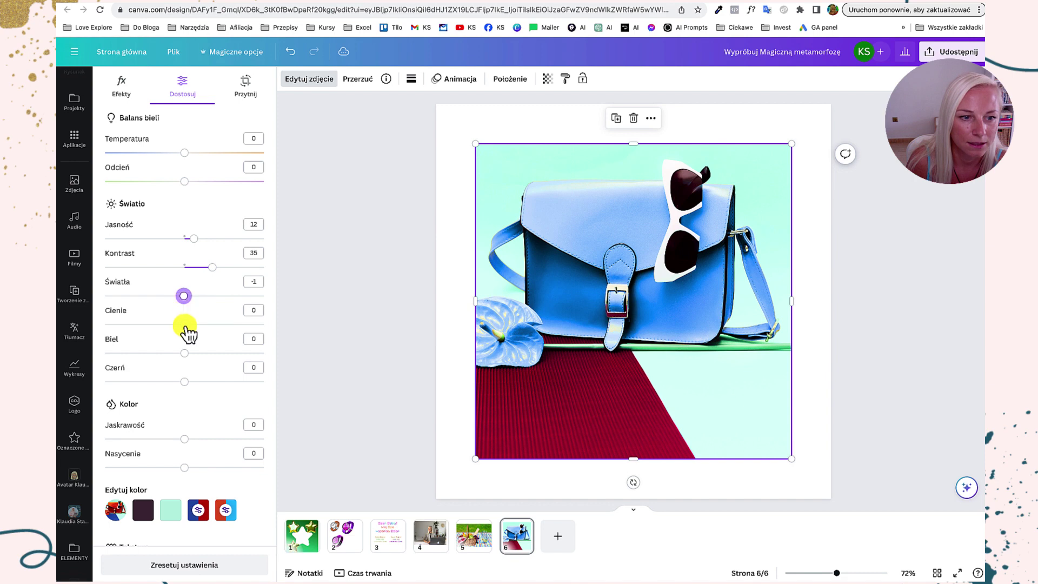
{"action": "left_click", "coordinate": [185, 324]}
{"action": "scroll", "coordinate": [185, 378], "scroll_direction": "down", "scroll_amount": 2}
{"action": "left_click_drag", "start_coordinate": [184, 332], "coordinate": [207, 361]}
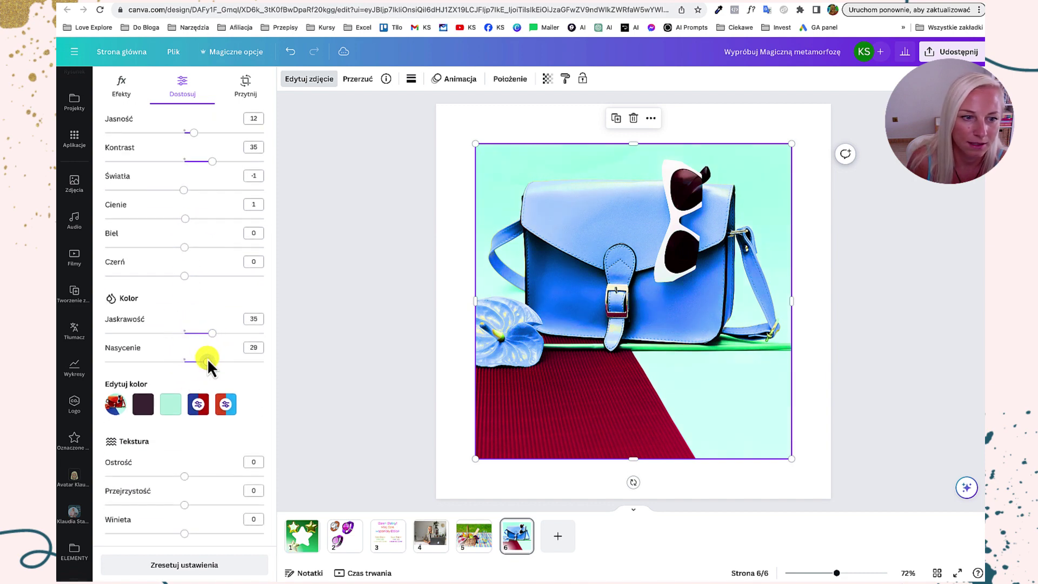
- Set the handbag photo's texture adjustments to Ostrość 39 and Winieta 8
{"action": "left_click_drag", "start_coordinate": [184, 476], "coordinate": [216, 477]}
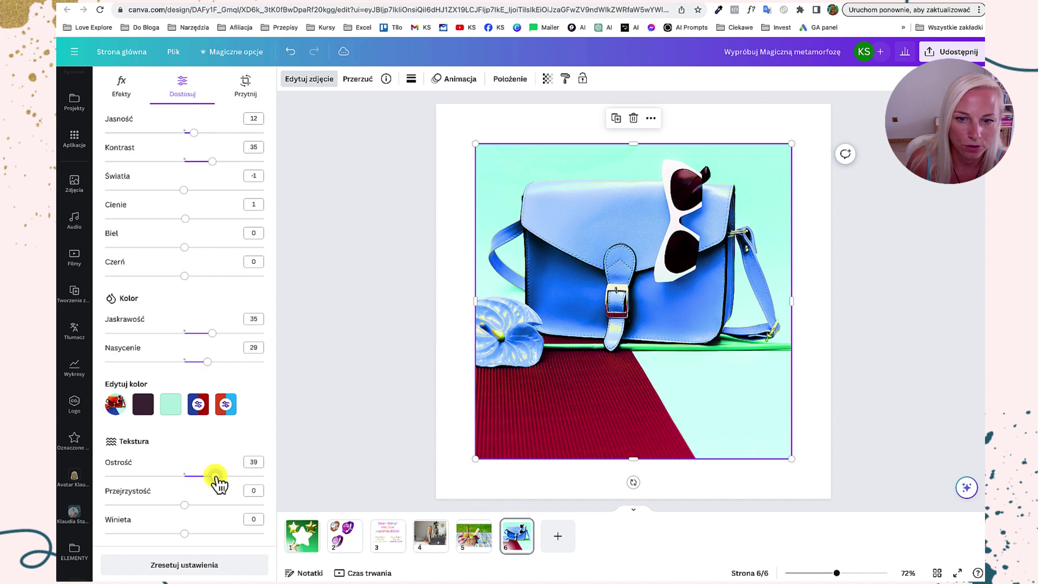
{"action": "left_click_drag", "start_coordinate": [185, 533], "coordinate": [191, 533]}
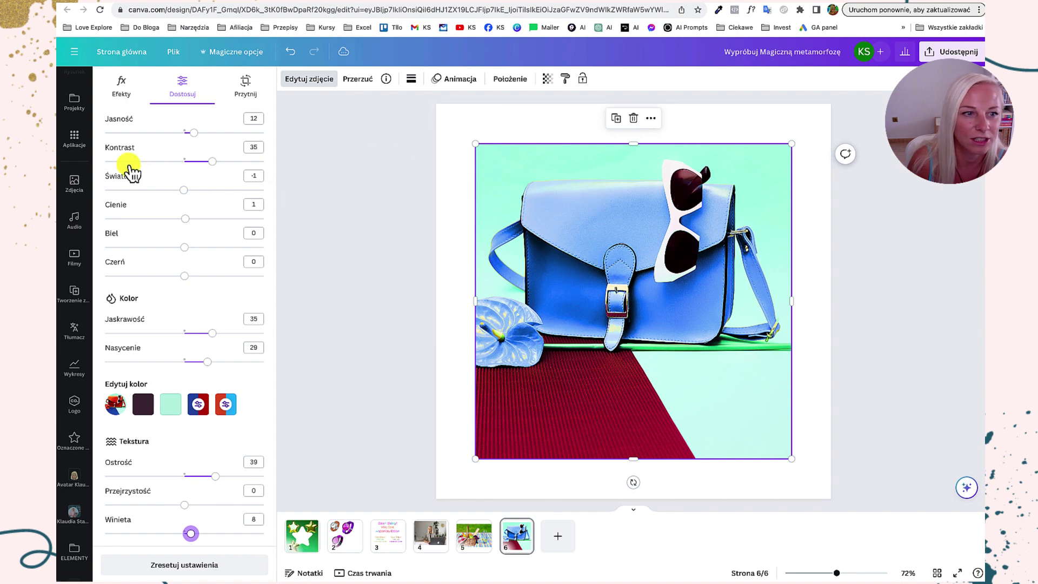
- Place a reduced copy of the original orange handbag photo over the lower part of the recoloured one for comparison, and delete it
{"action": "left_click", "coordinate": [71, 186]}
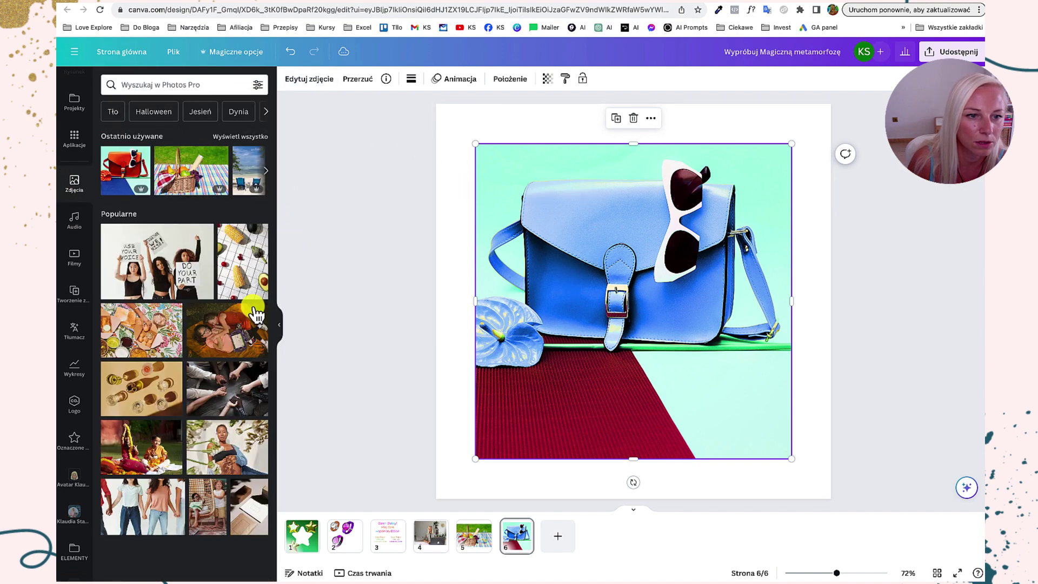
{"action": "left_click", "coordinate": [125, 169]}
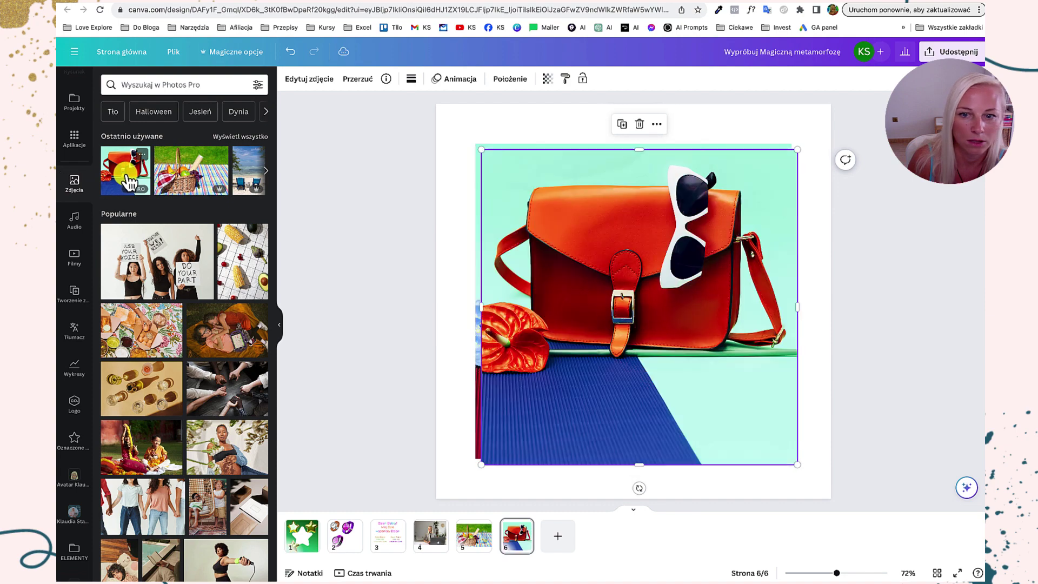
{"action": "left_click_drag", "start_coordinate": [481, 149], "coordinate": [648, 316]}
{"action": "left_click_drag", "start_coordinate": [724, 384], "coordinate": [698, 396]}
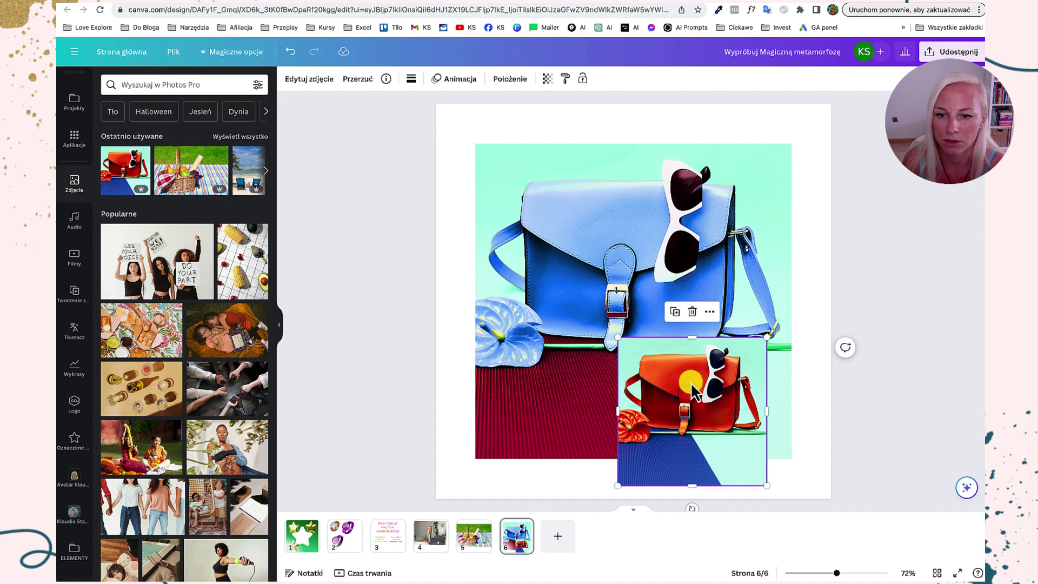
{"action": "left_click", "coordinate": [692, 312]}
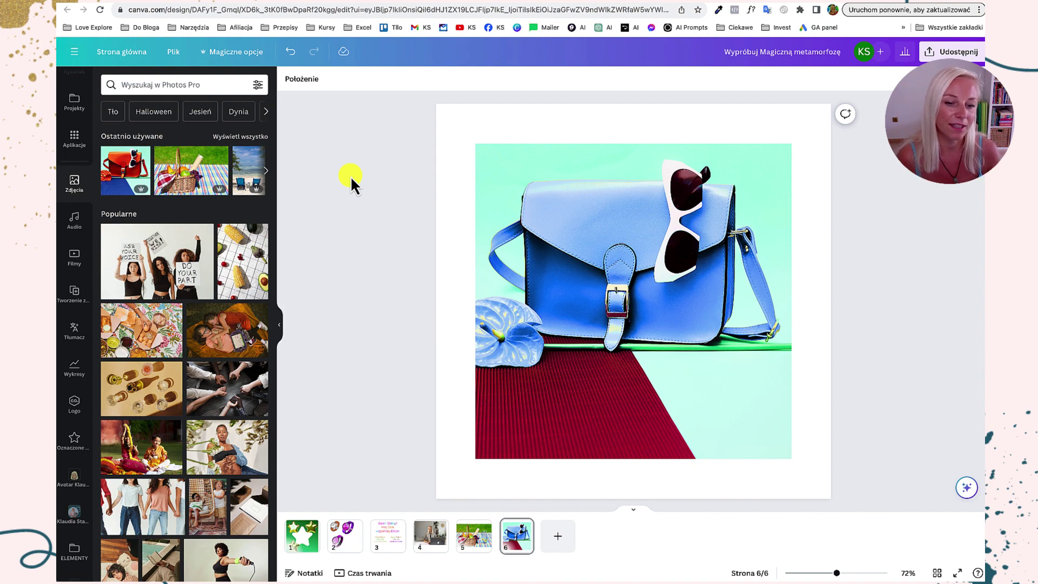
- Go to page 2 of the design
{"action": "left_click", "coordinate": [346, 536]}
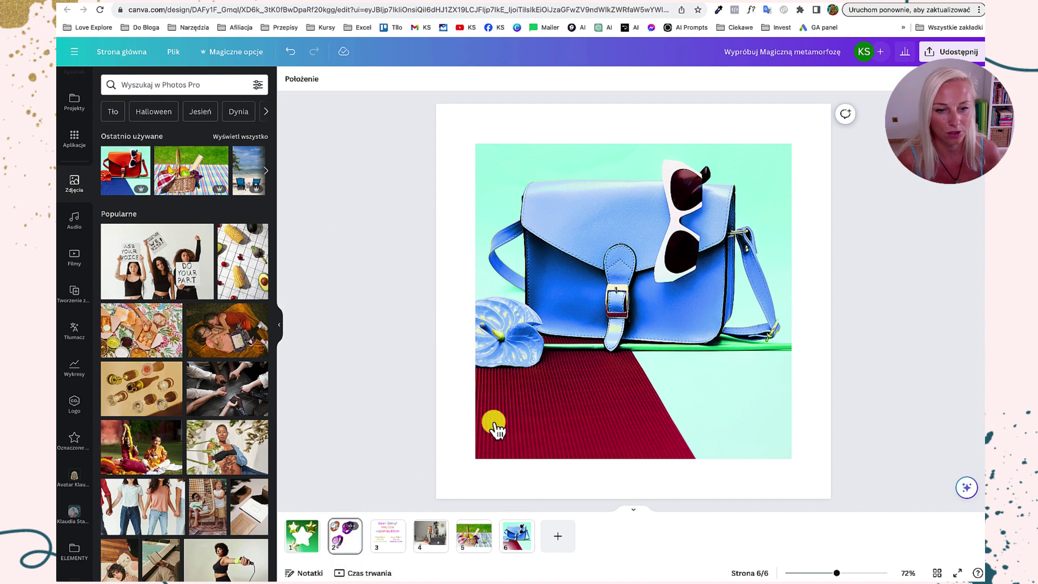